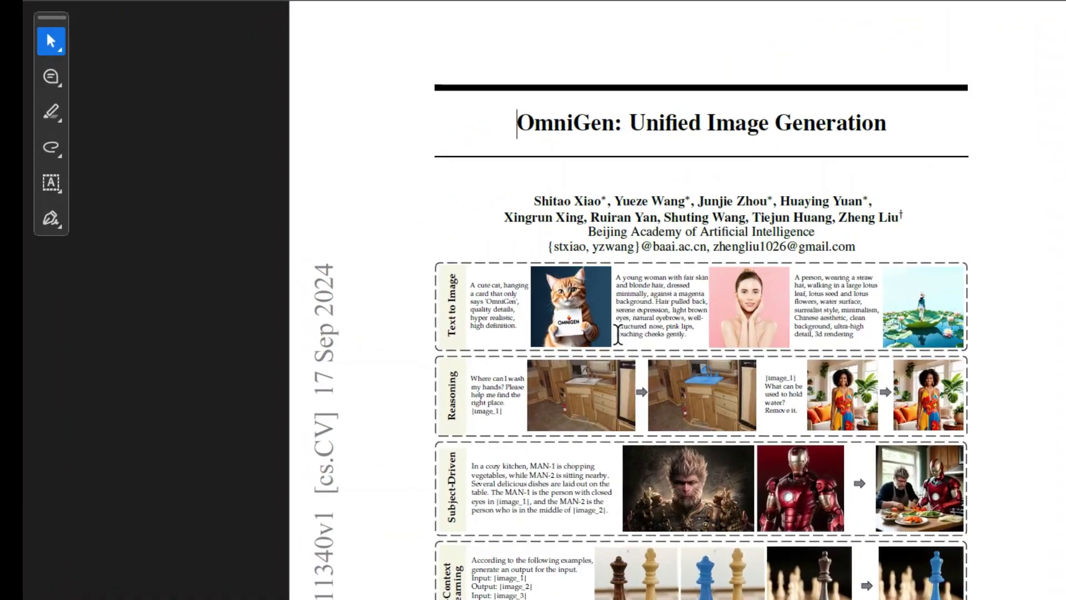
# Scroll around the paper in Acrobat to review Figure 1 and its caption.
pyautogui.scroll(2, 661, 305)
pyautogui.scroll(2, 667, 303)
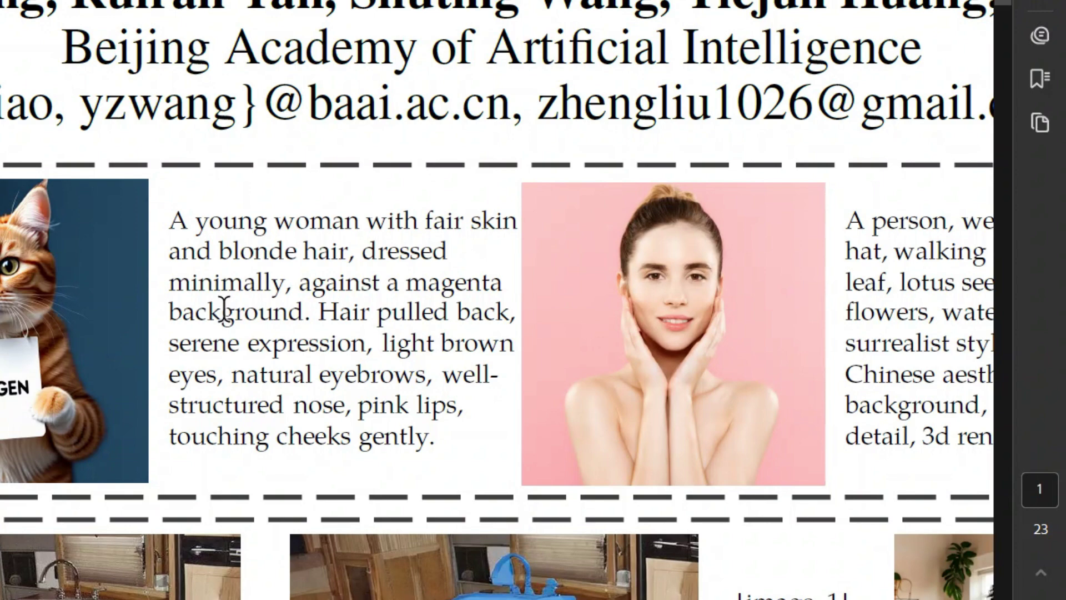
pyautogui.hscroll(5, 224, 308)
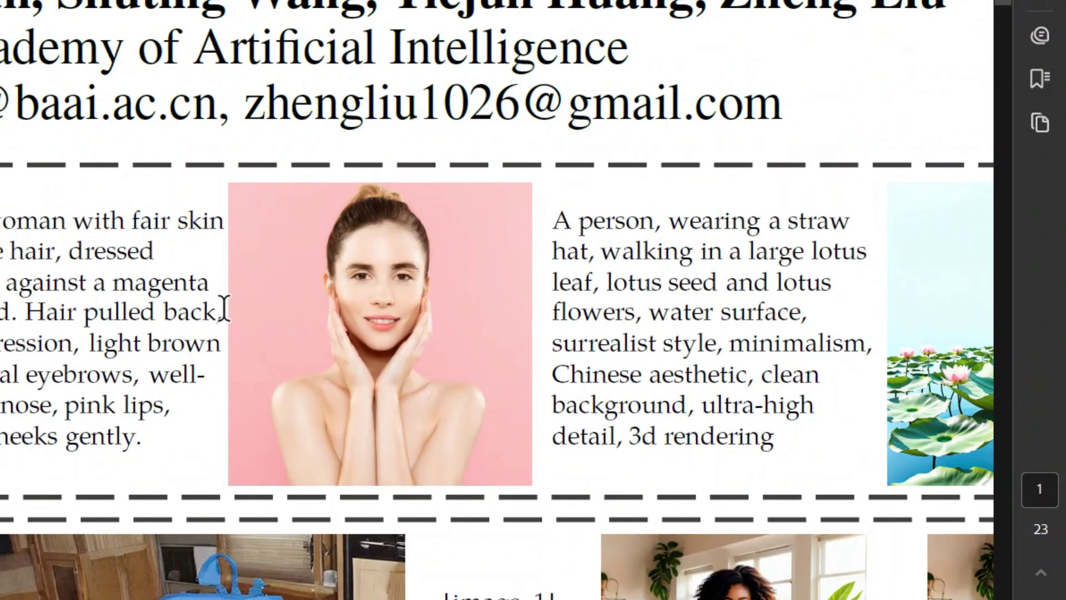
pyautogui.hscroll(3, 223, 308)
pyautogui.hscroll(2, 111, 297)
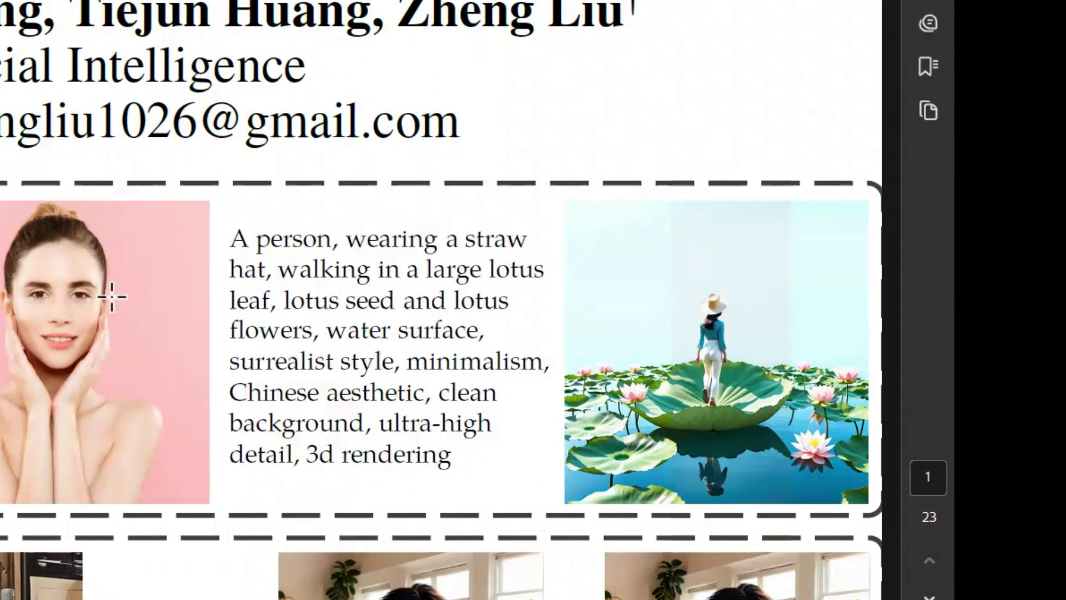
pyautogui.hscroll(1, 112, 297)
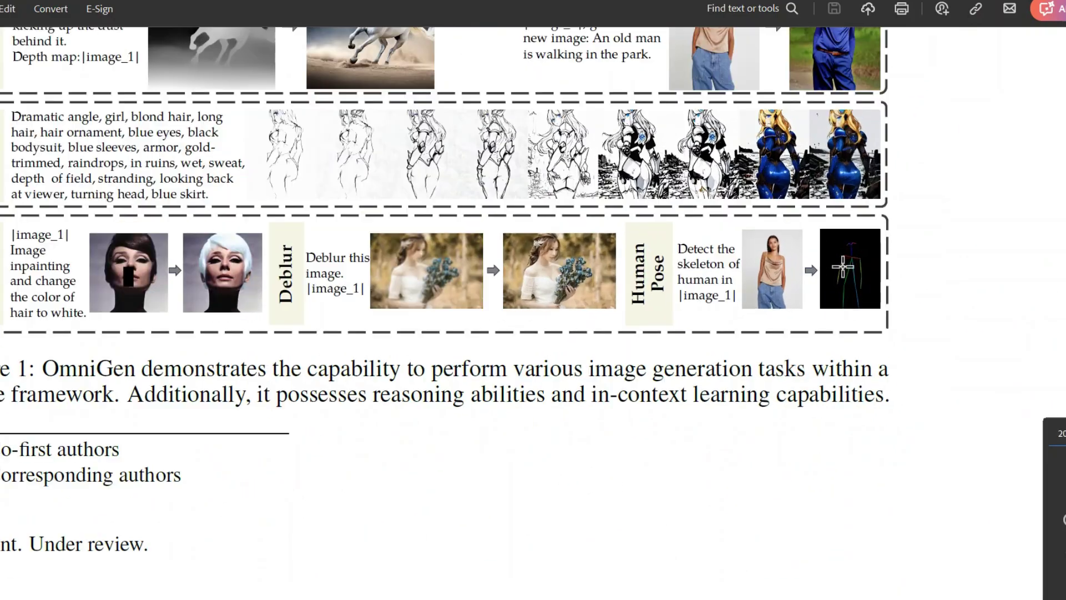
pyautogui.keyDown('ctrl'); pyautogui.scroll(-2, 722, 335); pyautogui.keyUp('ctrl')
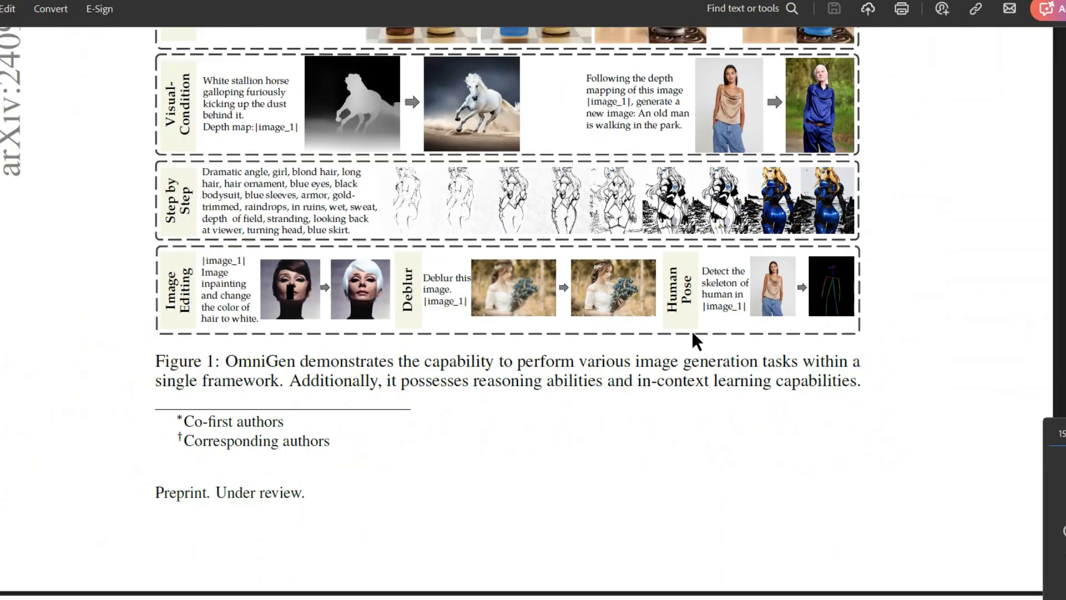
pyautogui.scroll(3, 691, 329)
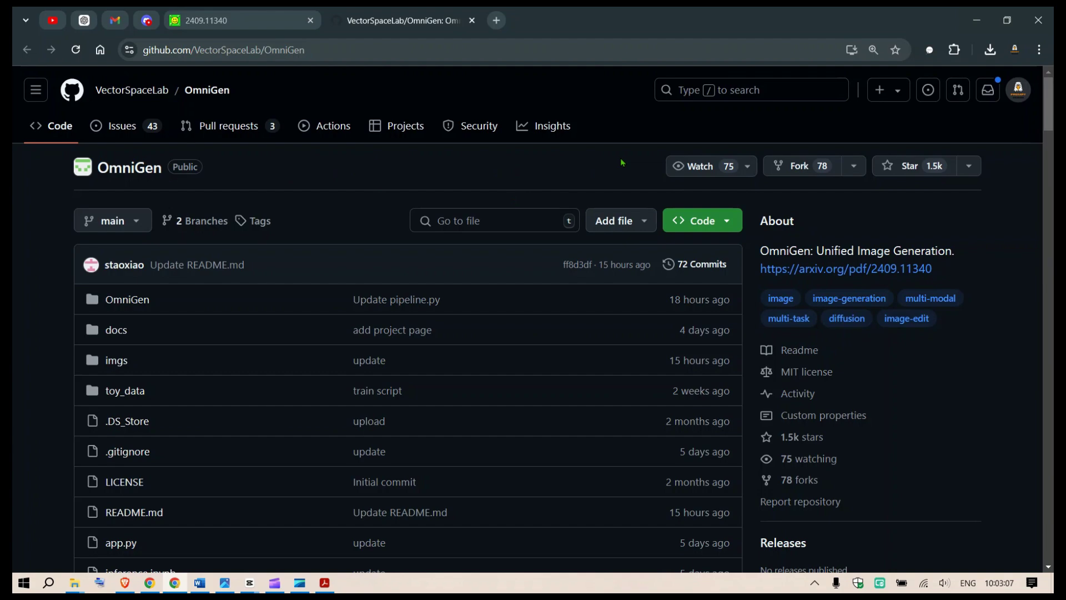
# Skim the OmniGen README, close the Quickstart | Novita.ai tab, and switch to the Novita AI homepage.
pyautogui.scroll(-15, 622, 162)
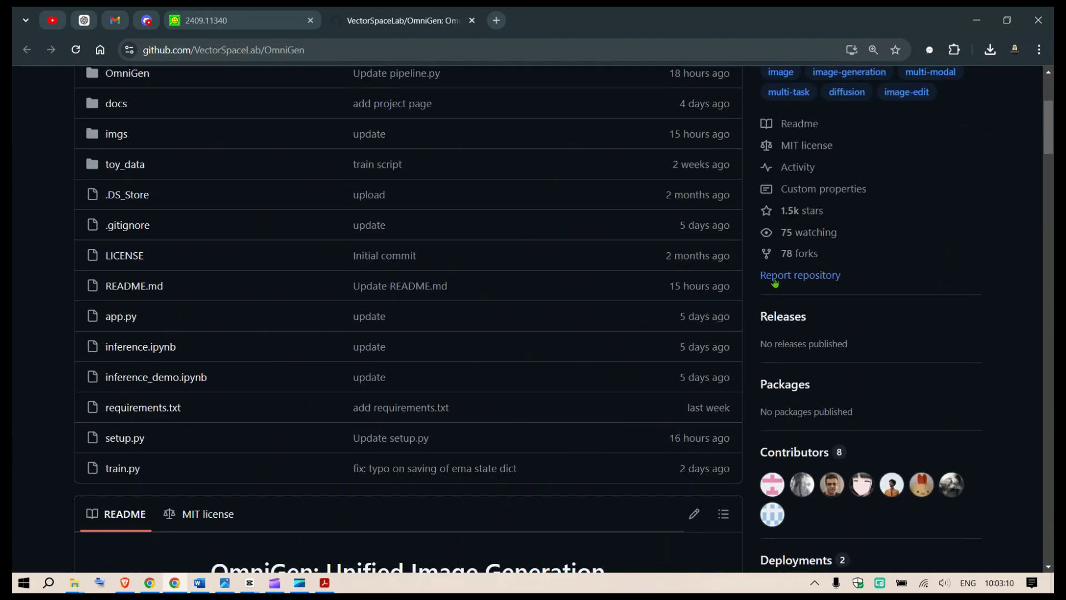
pyautogui.scroll(5, 500, 167)
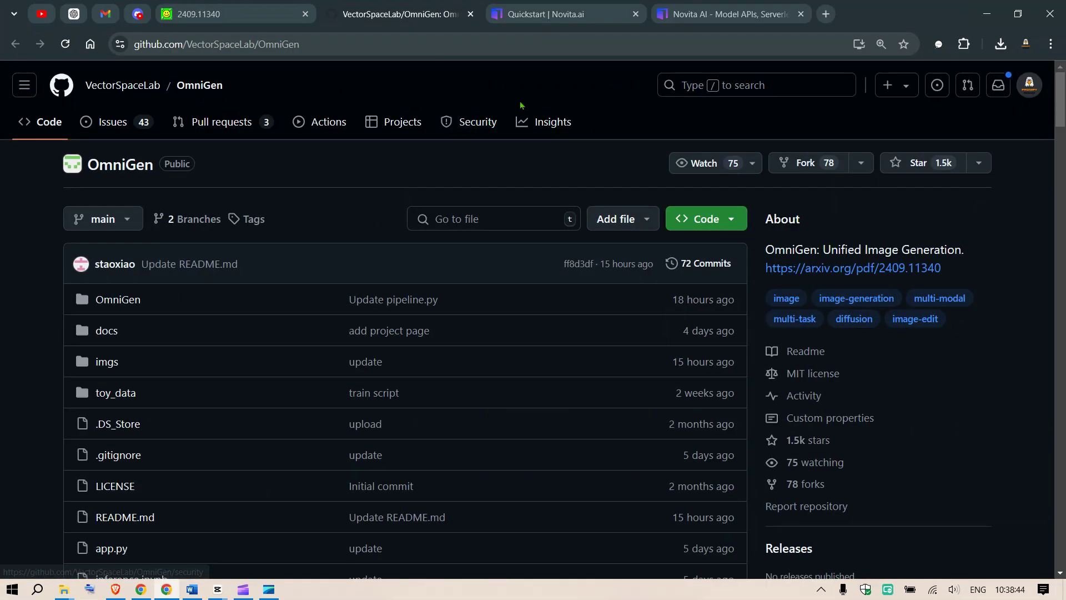
pyautogui.click(637, 15)
pyautogui.click(537, 7)
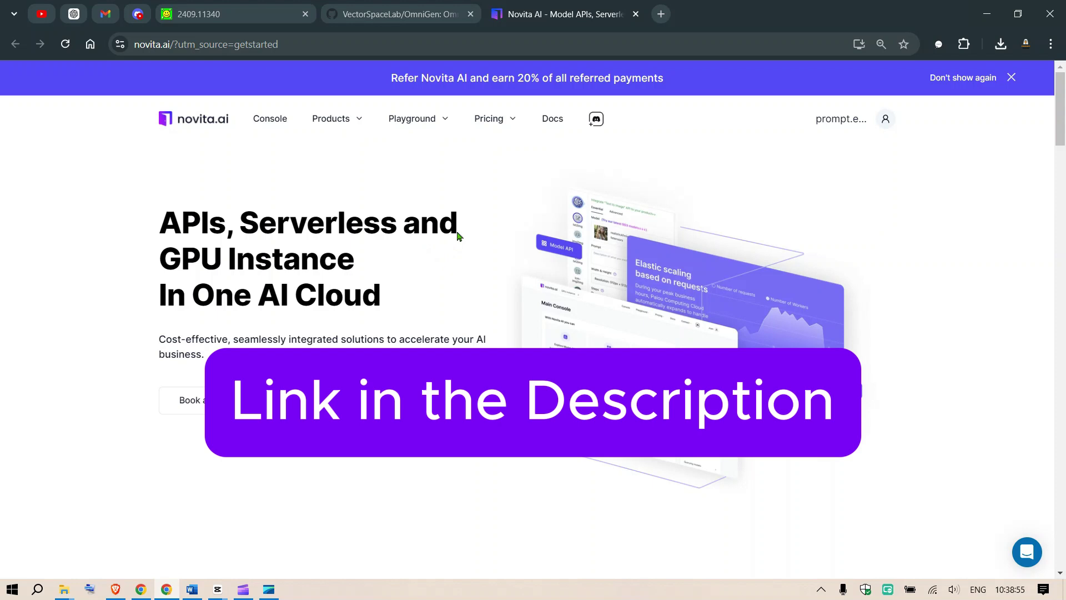
# Deploy an on-demand RTX 4090 24GB GPU instance ($0.35/hr) with the Pytorch:2.2.1 template.
pyautogui.click(275, 123)
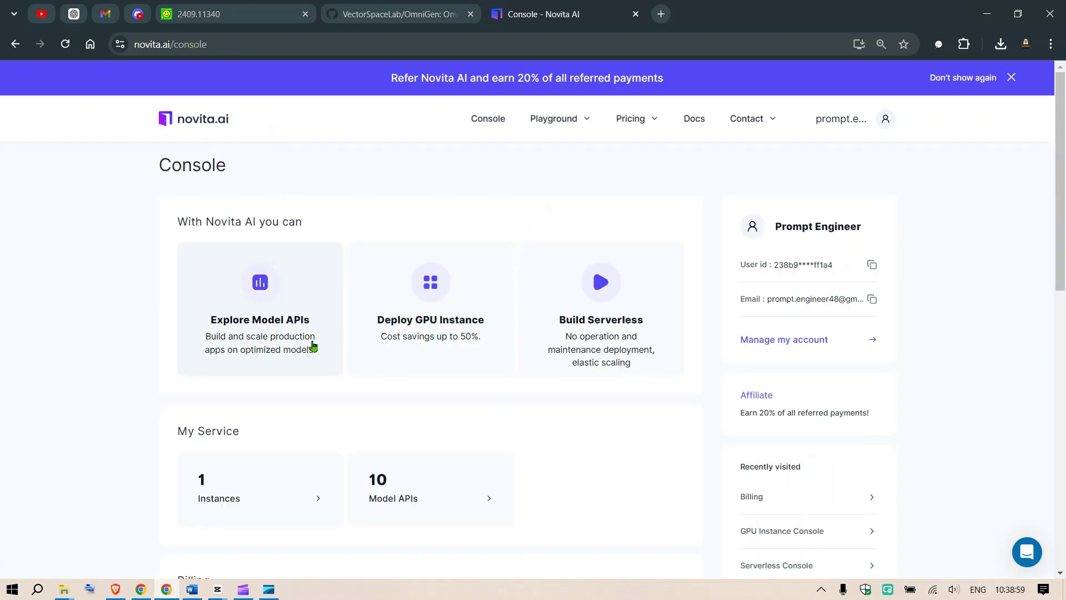
pyautogui.click(444, 324)
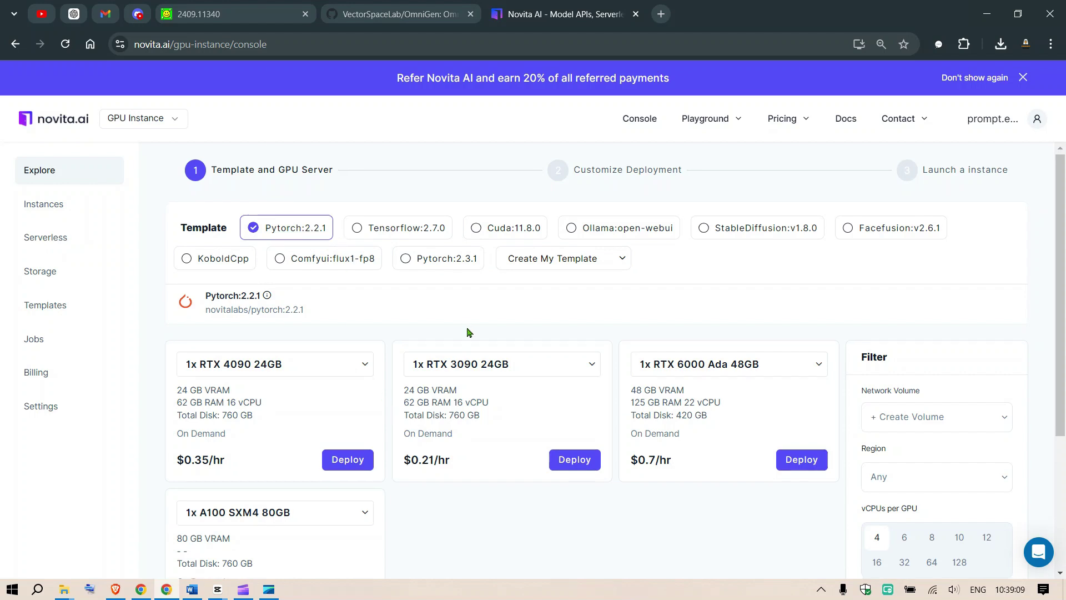
pyautogui.scroll(-2, 466, 339)
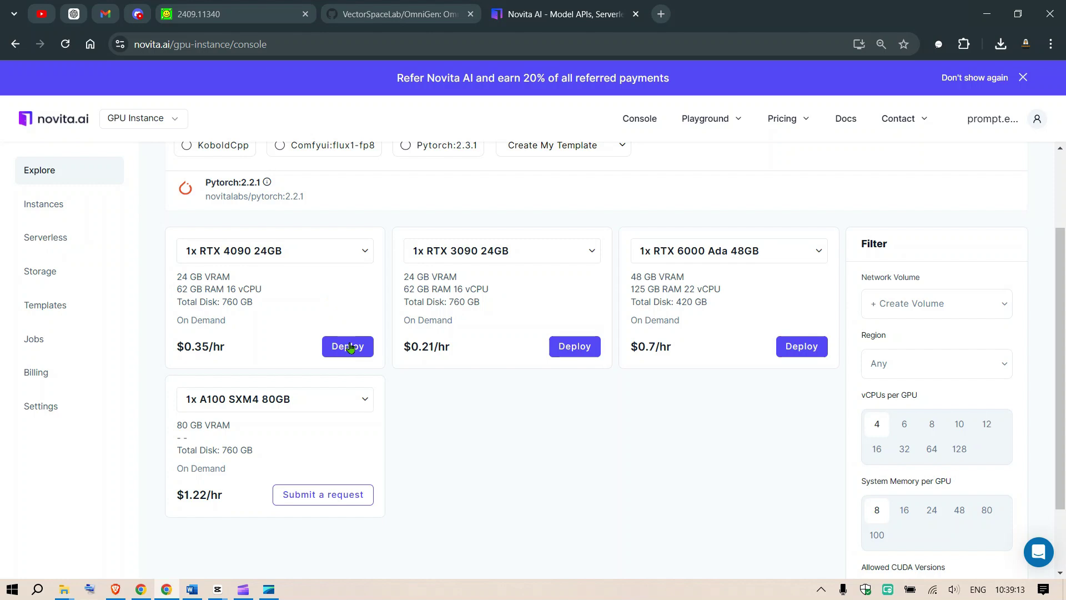
pyautogui.click(349, 346)
pyautogui.scroll(-2, 563, 272)
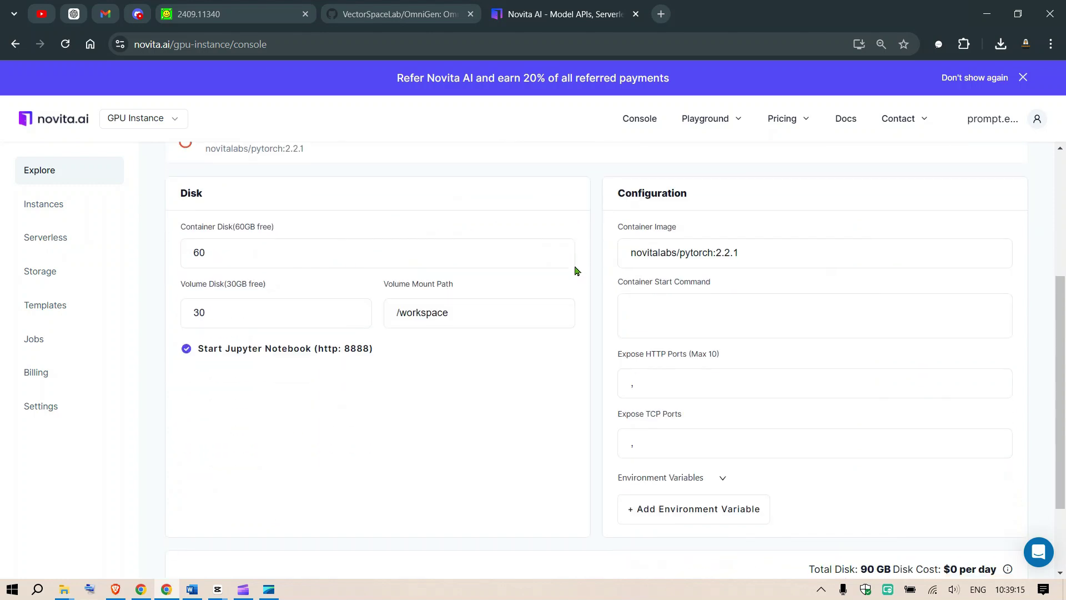
pyautogui.scroll(-2, 592, 284)
pyautogui.click(825, 514)
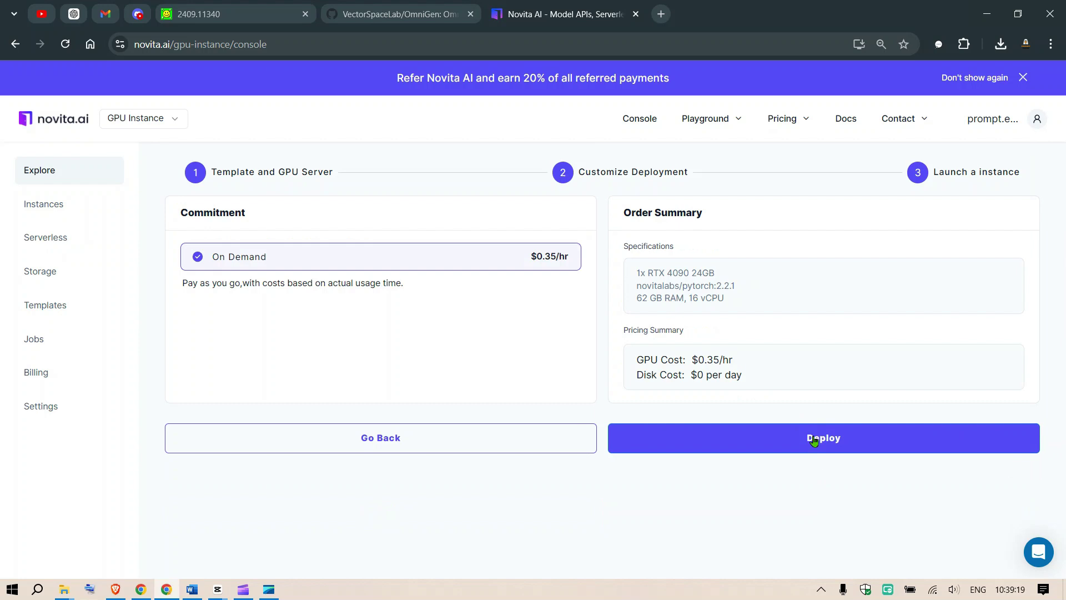
pyautogui.click(814, 438)
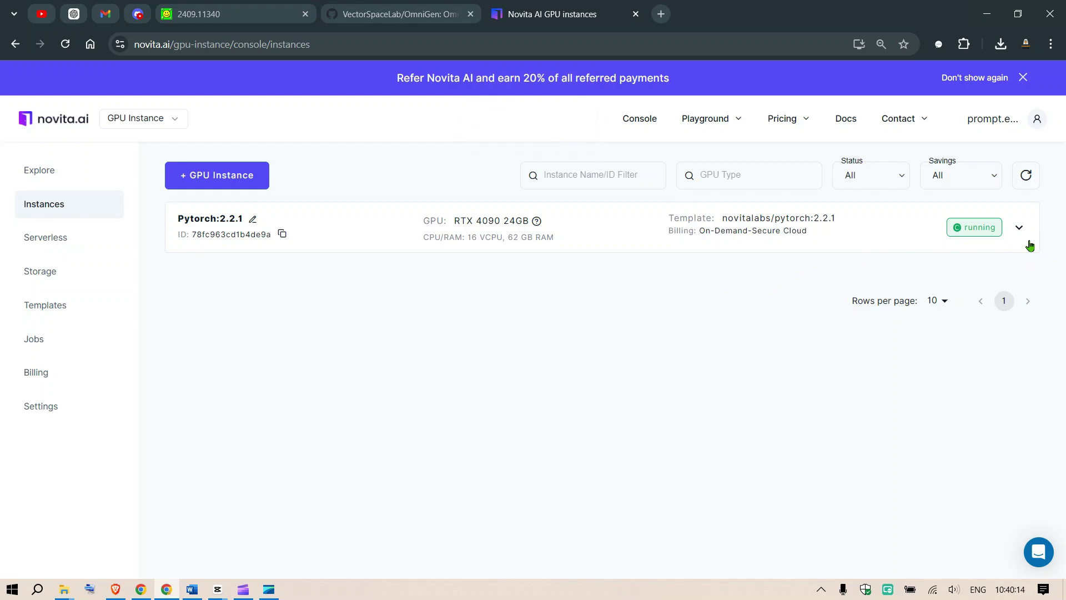
# Connect to the running instance's Jupyter Lab on port 8888.
pyautogui.click(1022, 228)
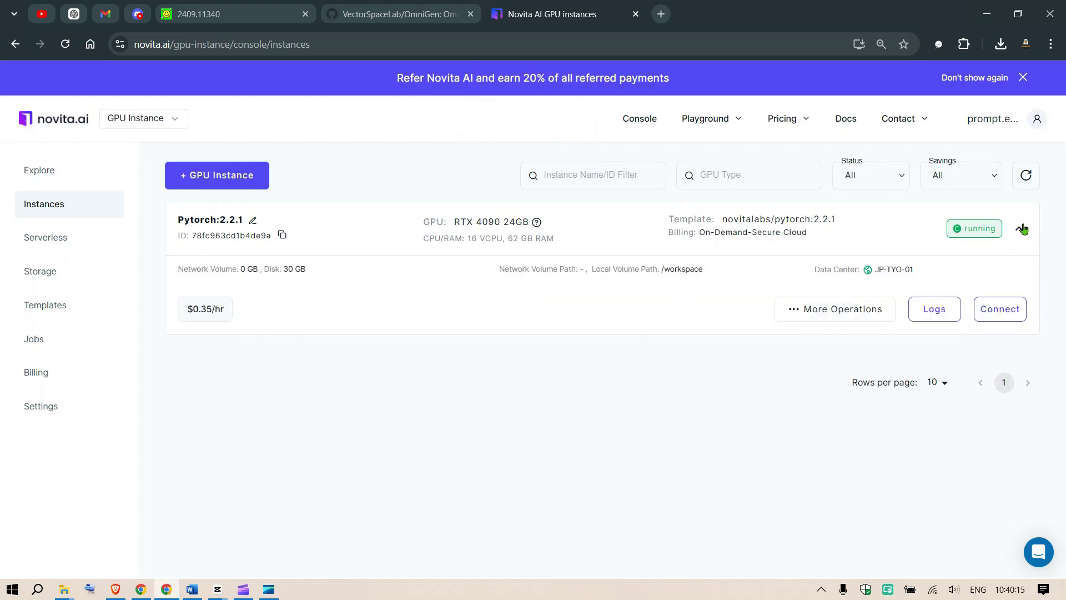
pyautogui.click(1009, 314)
pyautogui.click(531, 244)
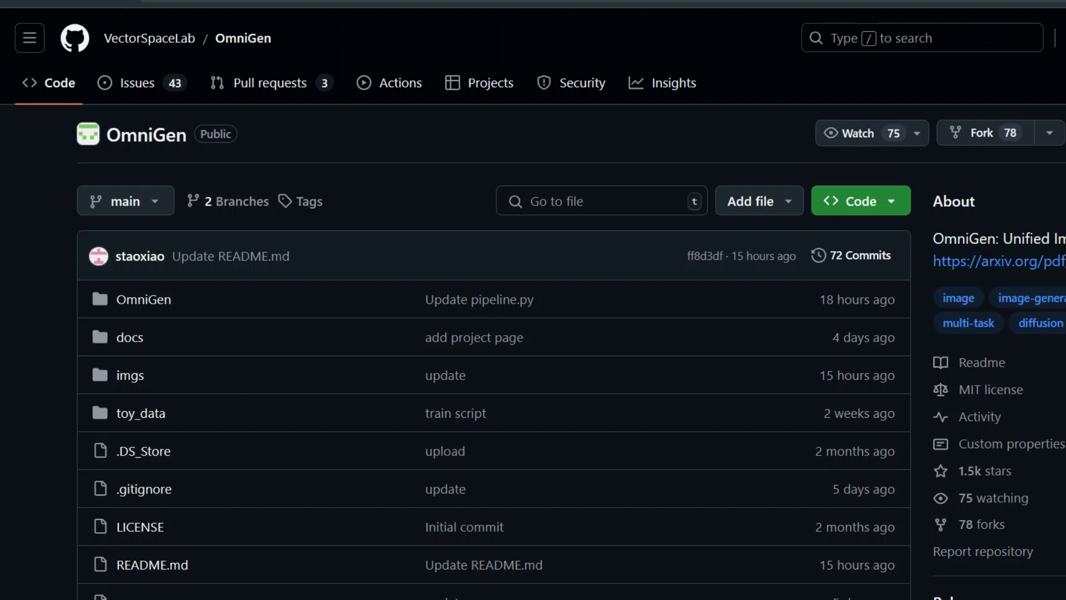
# Copy OmniGen's HTTPS clone URL and run git clone in a new workspace terminal zoomed to 150%.
pyautogui.click(890, 205)
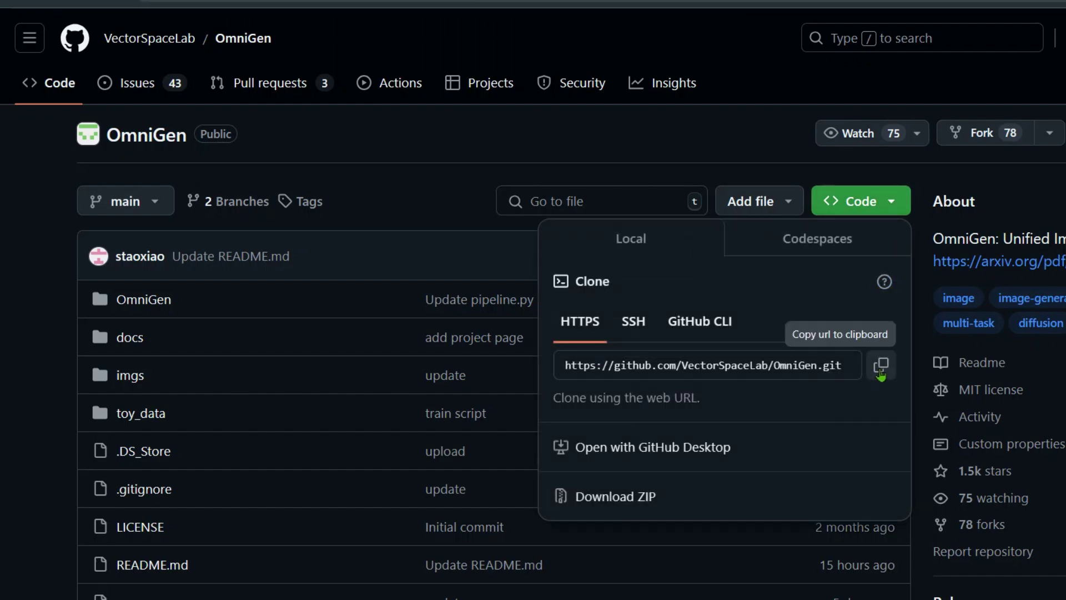
pyautogui.click(880, 371)
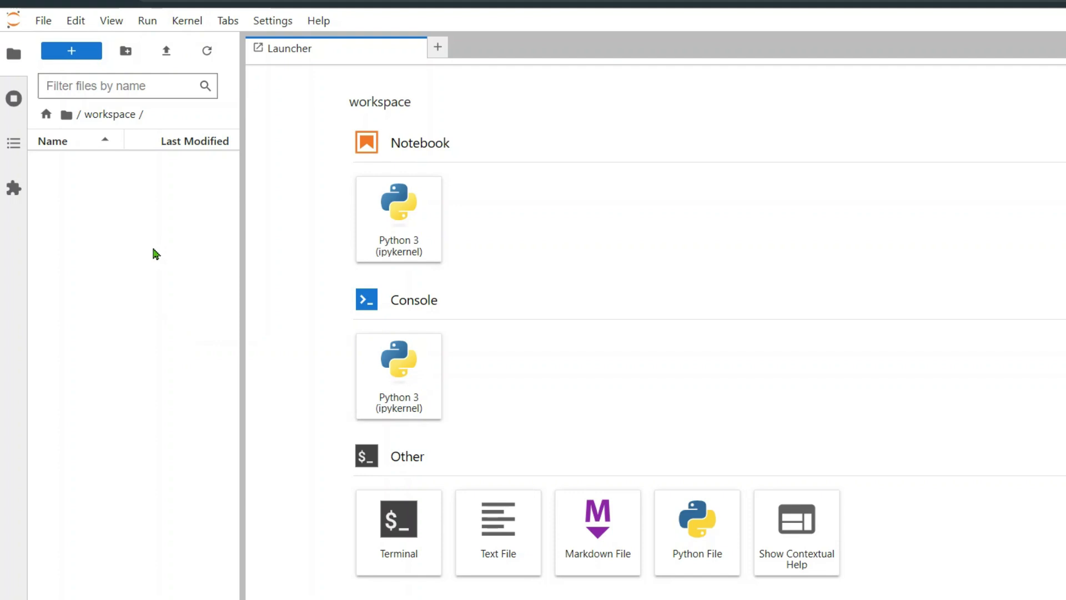
pyautogui.click(399, 537)
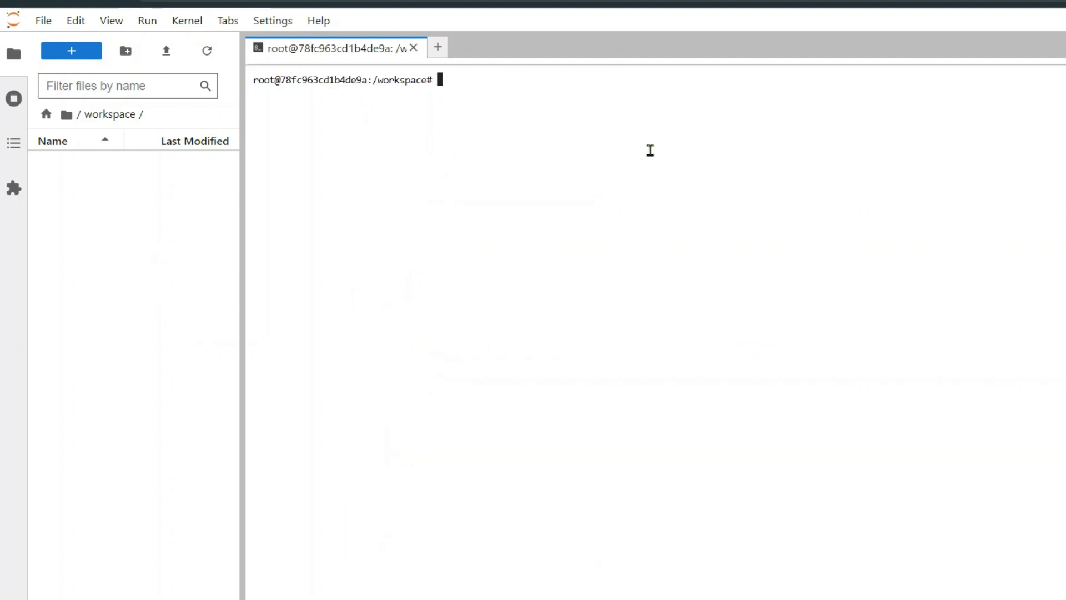
pyautogui.hotkey('ctrl', '+')
pyautogui.hotkey('ctrl', '+')
pyautogui.hotkey('ctrl', '+')
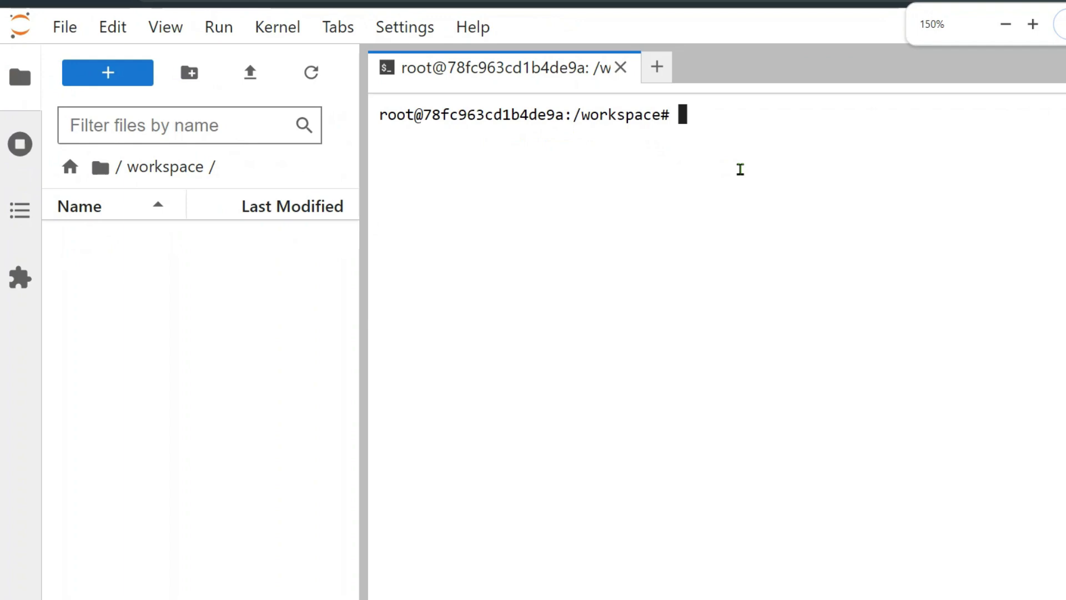
pyautogui.write('git clone')
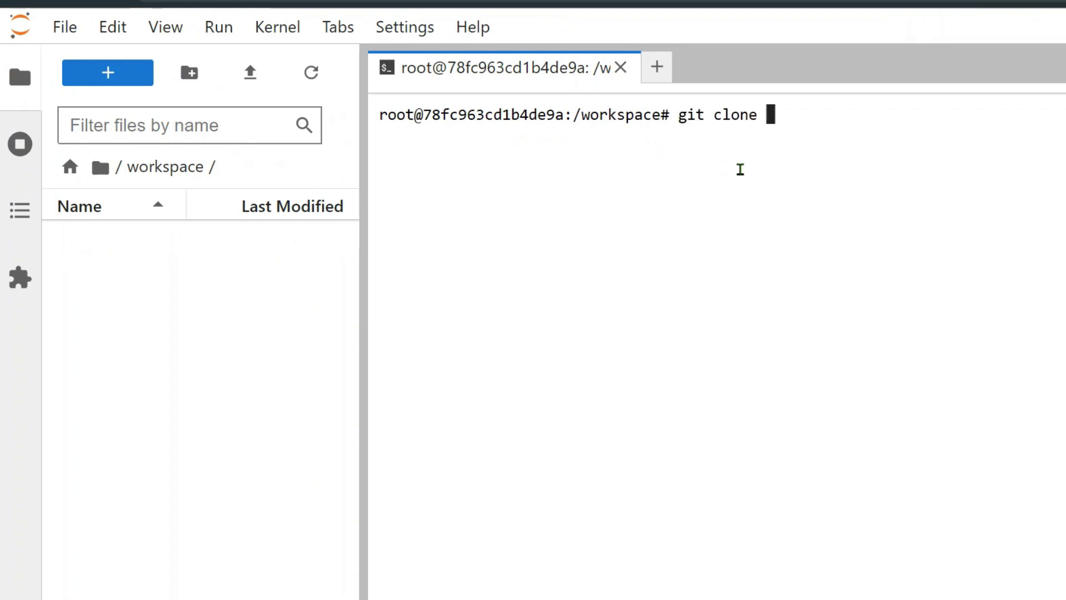
pyautogui.hotkey('ctrl', 'v')
pyautogui.press('Return')
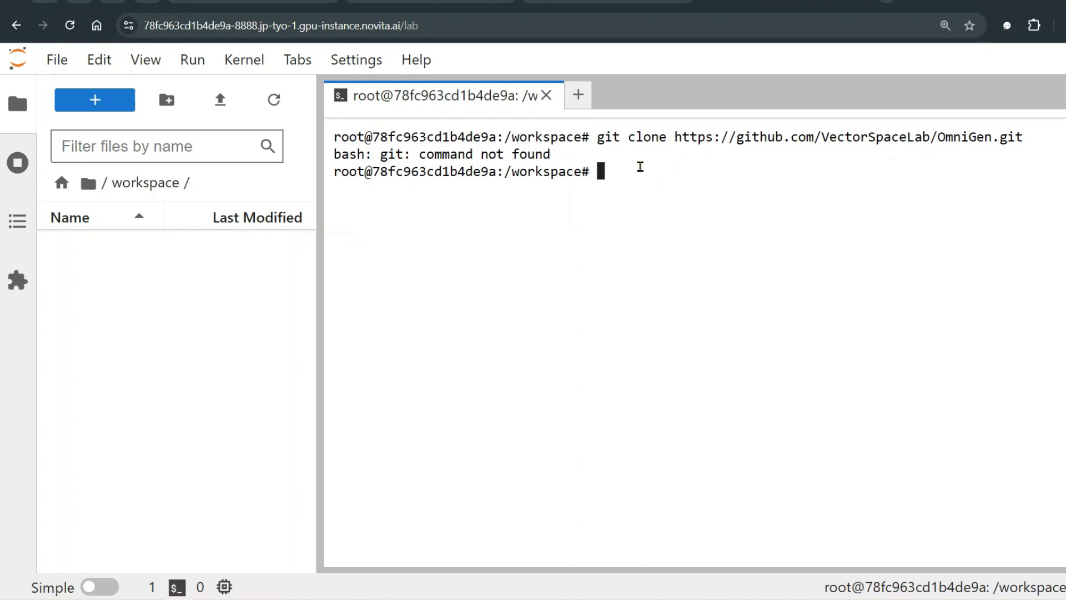
# Run apt-get update and apt-get install git -y, then clear the terminal.
pyautogui.write('apt-get update')
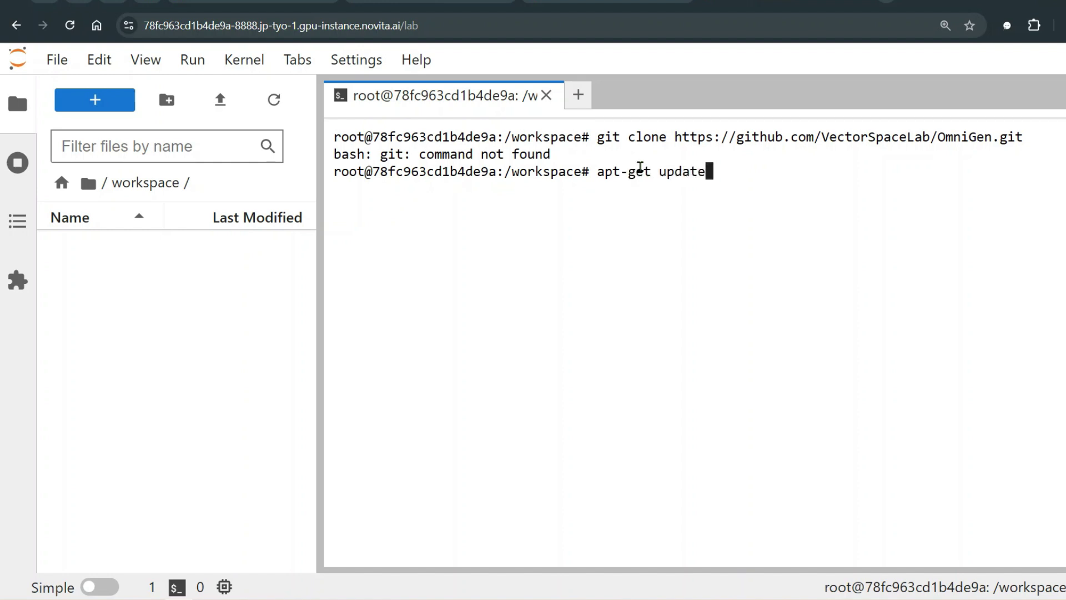
pyautogui.press('Return')
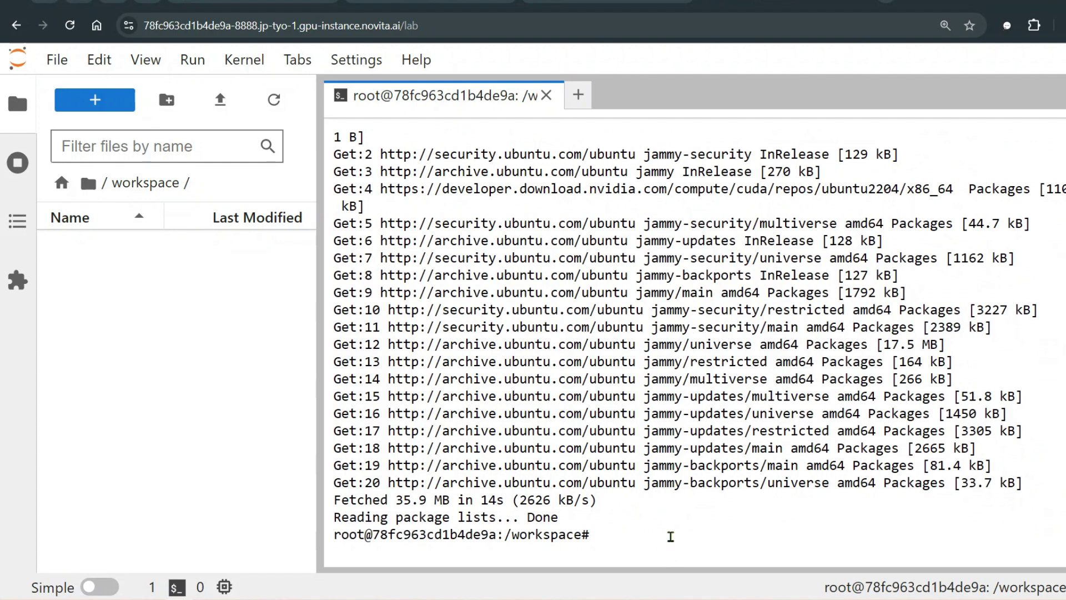
pyautogui.write('apt-get inp')
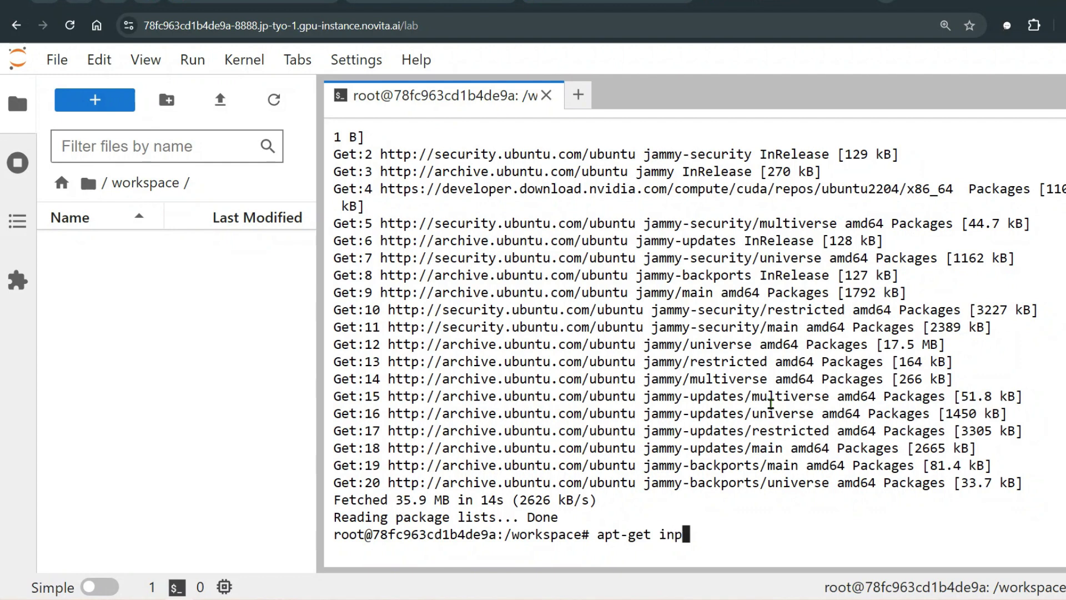
pyautogui.press('BackSpace')
pyautogui.write('stall git')
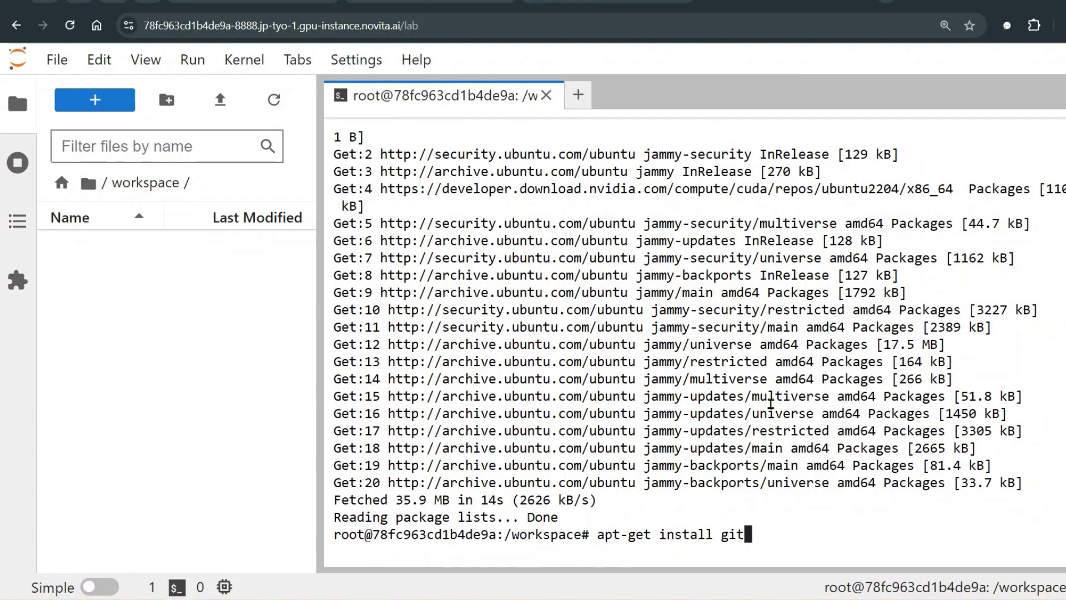
pyautogui.write(' -y')
pyautogui.press('Return')
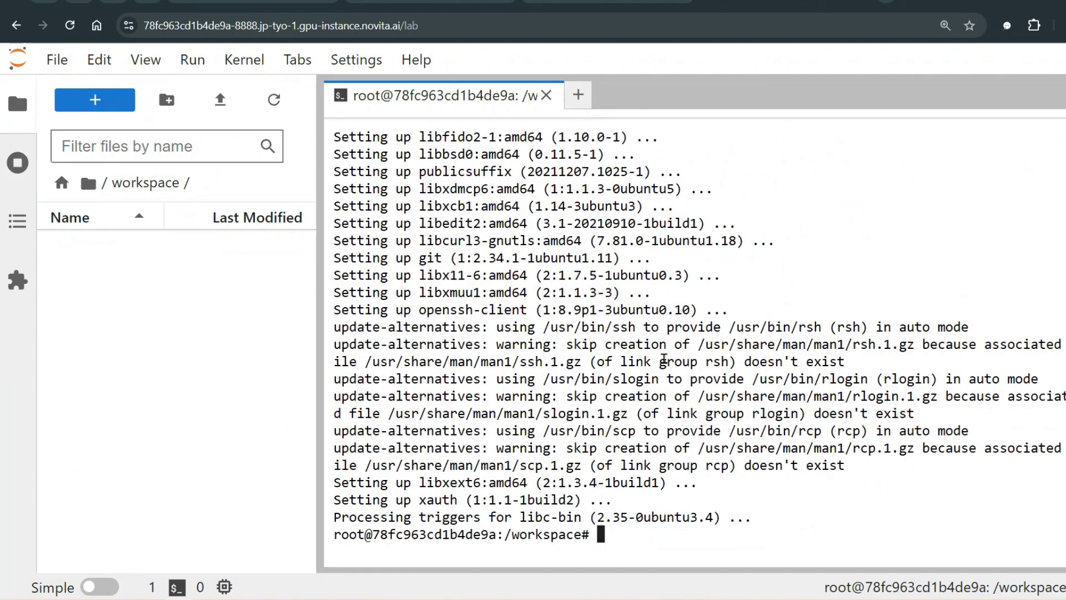
pyautogui.write('clear')
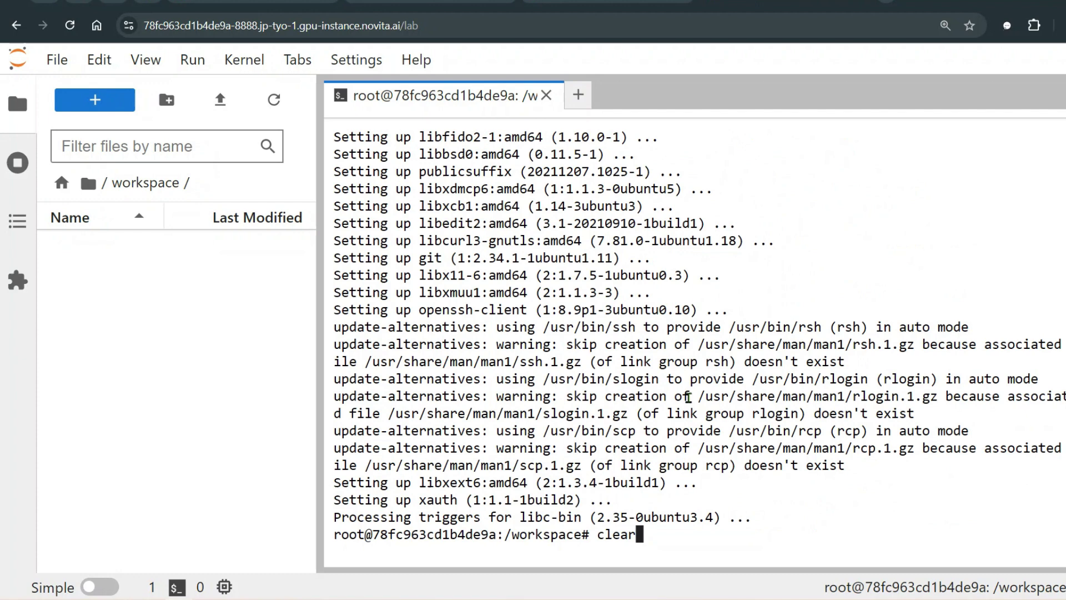
pyautogui.press('Return')
# Clone the OmniGen repository with git clone and the pasted repo URL.
pyautogui.write('git clone')
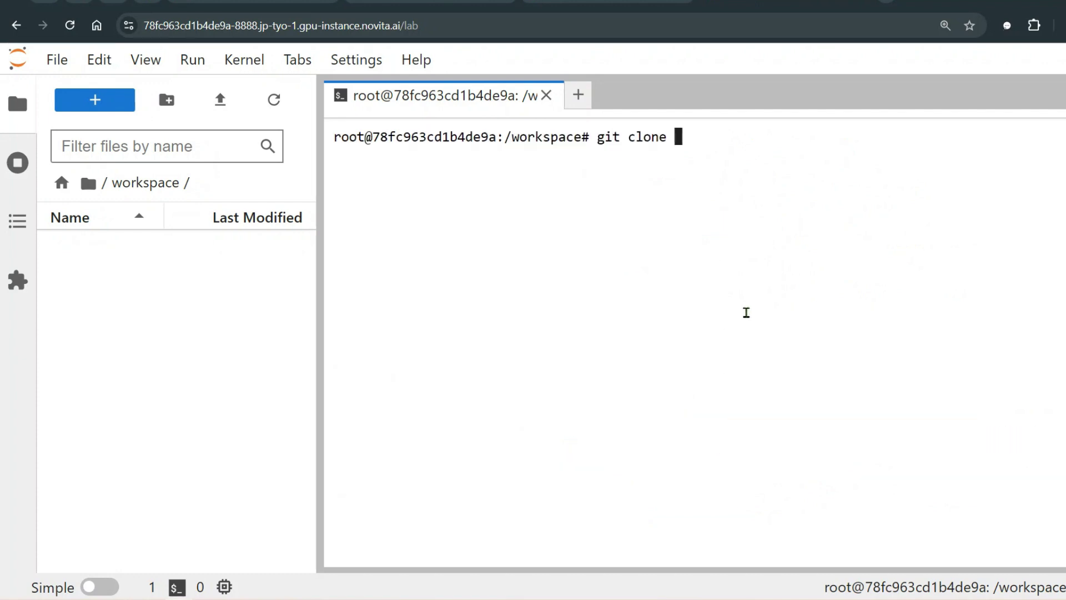
pyautogui.hotkey('ctrl', 'v')
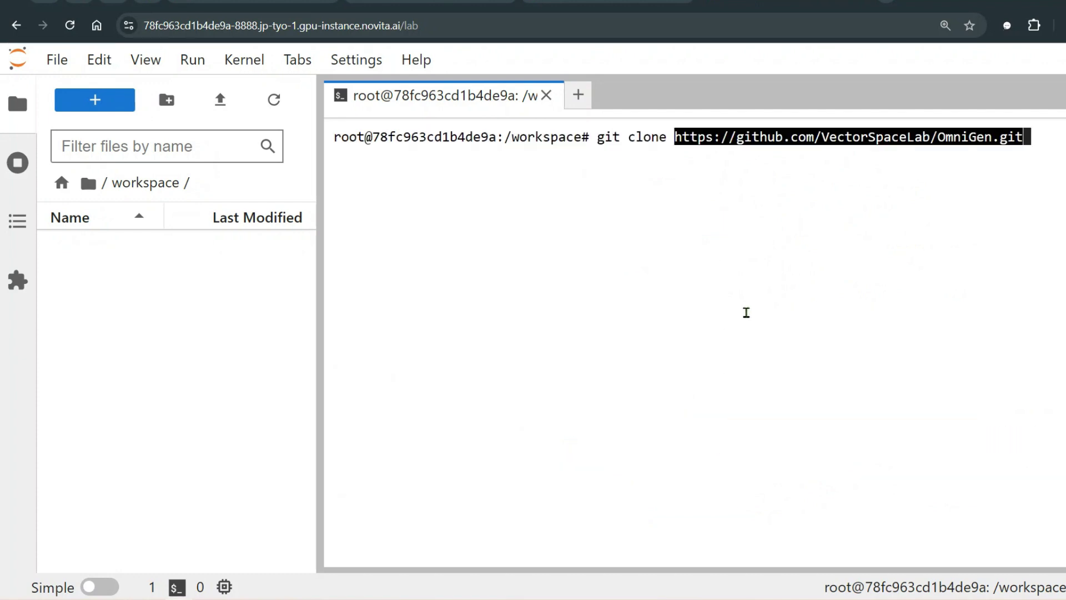
pyautogui.press('Return')
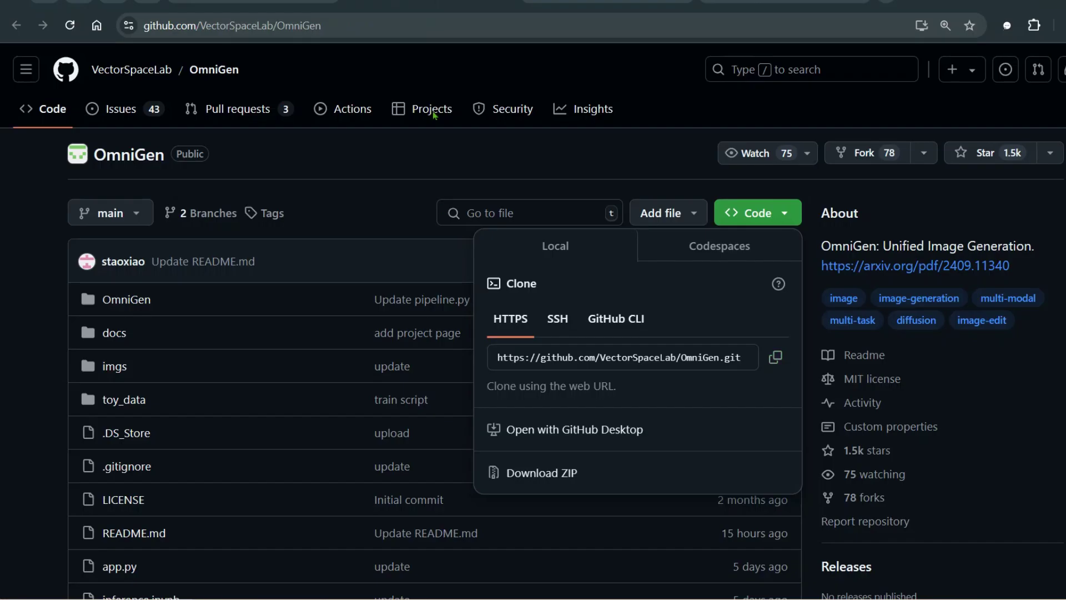
pyautogui.click(522, 218)
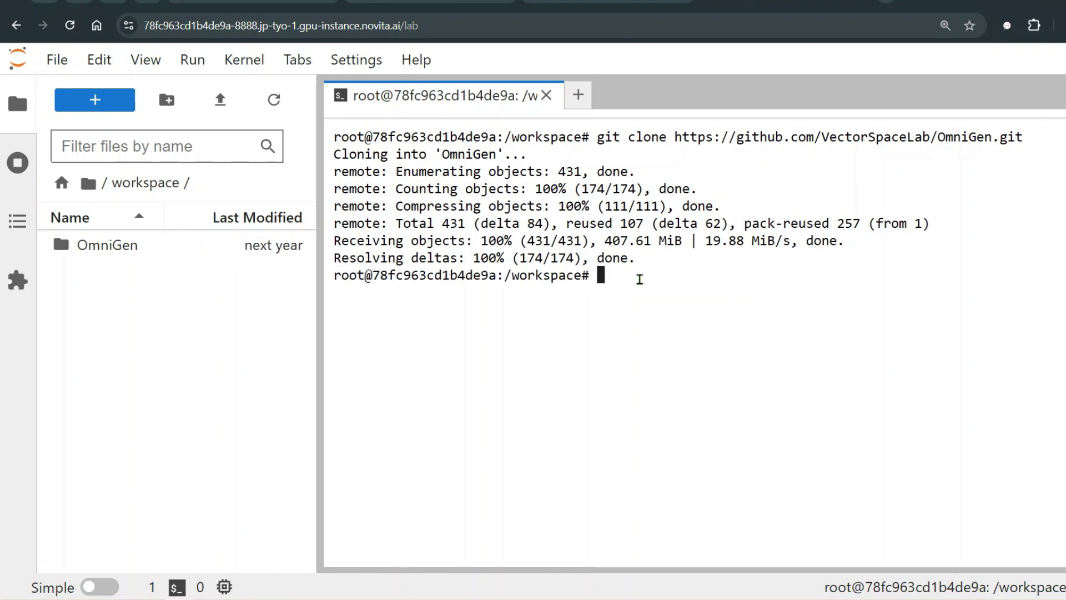
# Change into the new OmniGen folder with cd OmniGen.
pyautogui.write('cd O')
pyautogui.press('Tab')
pyautogui.press('BackSpace')
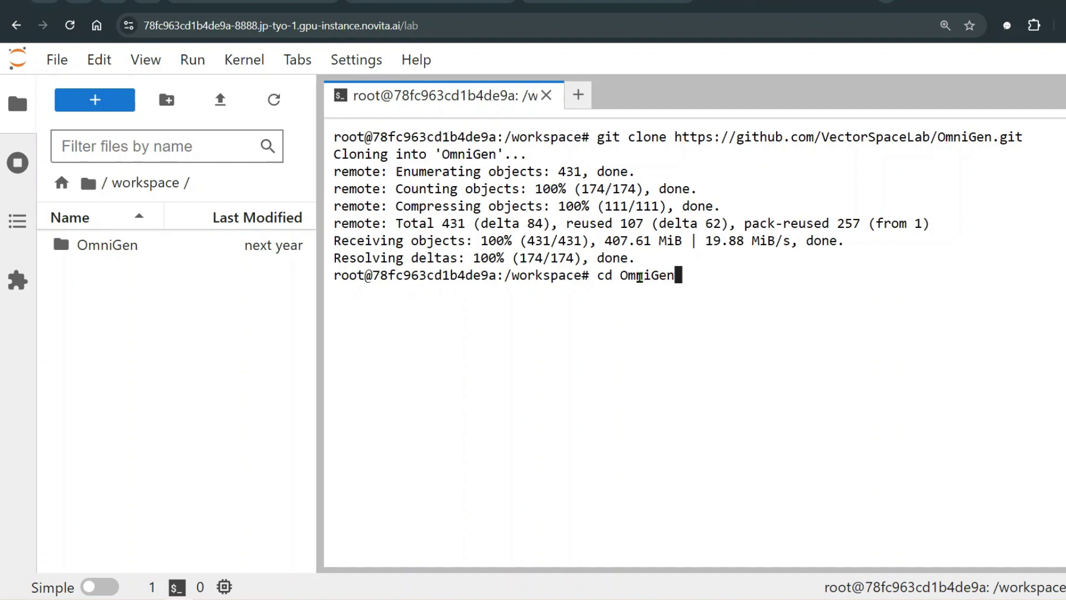
pyautogui.press('Return')
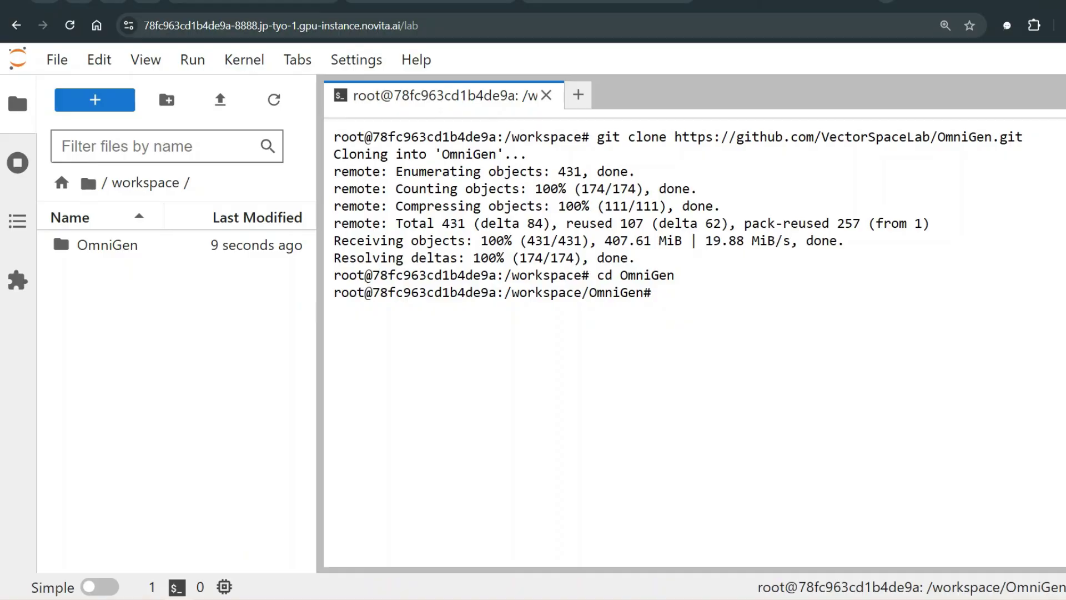
pyautogui.click(430, 2)
pyautogui.scroll(-2, 453, 143)
# Find the README's Quick Start install commands and copy the pip install -e . line.
pyautogui.scroll(-20, 559, 270)
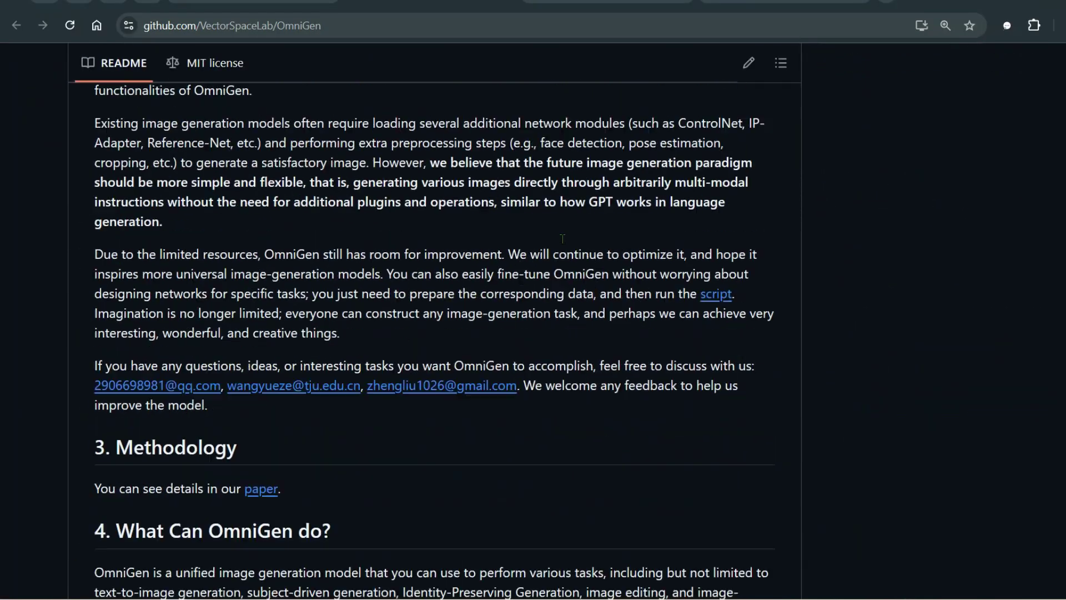
pyautogui.scroll(-20, 558, 246)
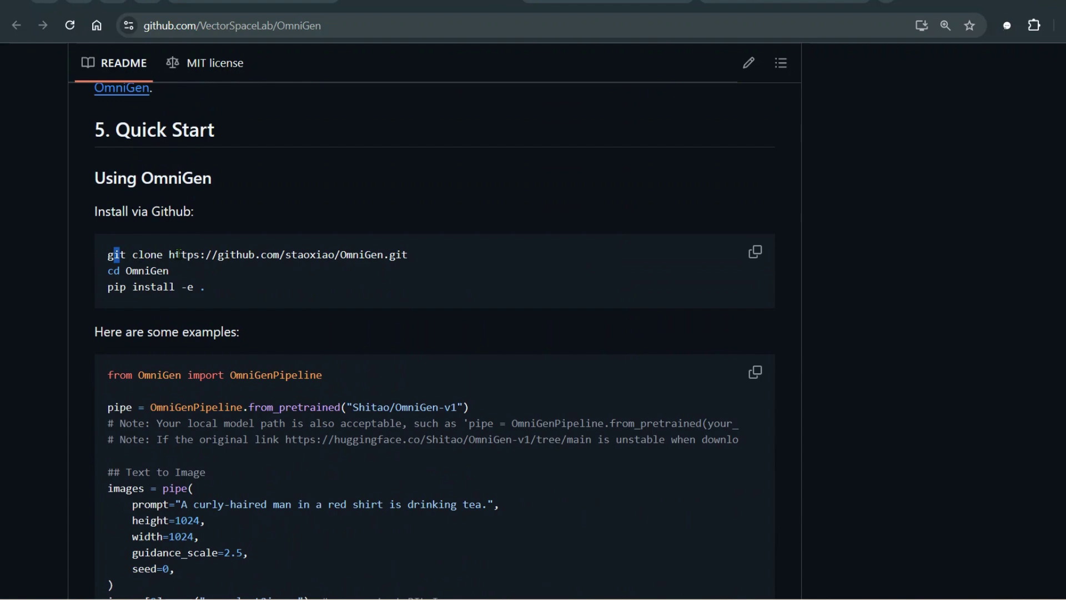
pyautogui.moveTo(178, 254); pyautogui.dragTo(372, 251)
pyautogui.moveTo(126, 271); pyautogui.dragTo(169, 270)
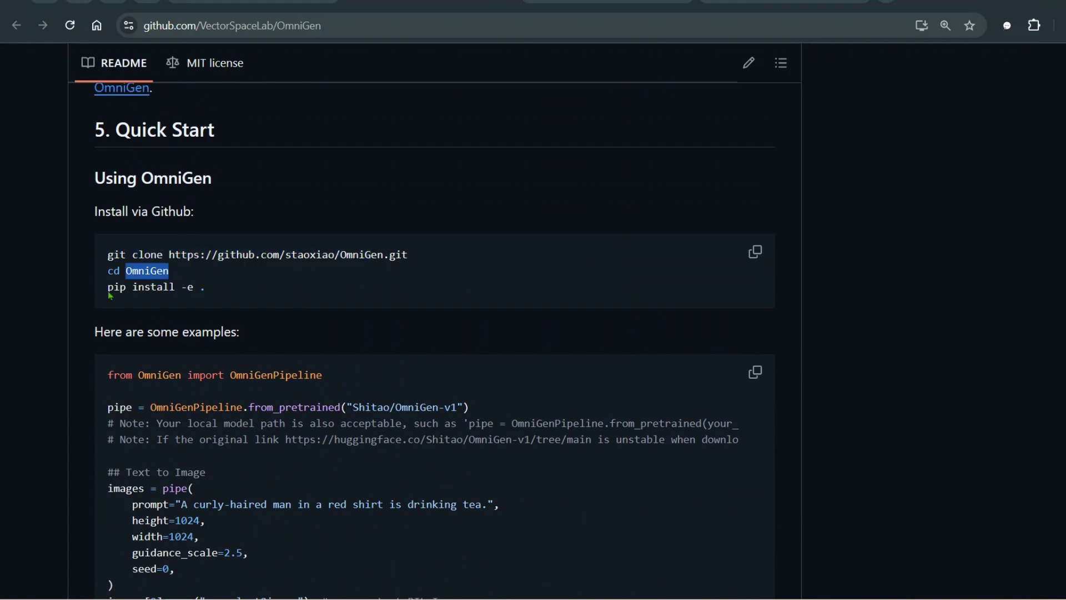
pyautogui.moveTo(109, 287); pyautogui.dragTo(206, 287)
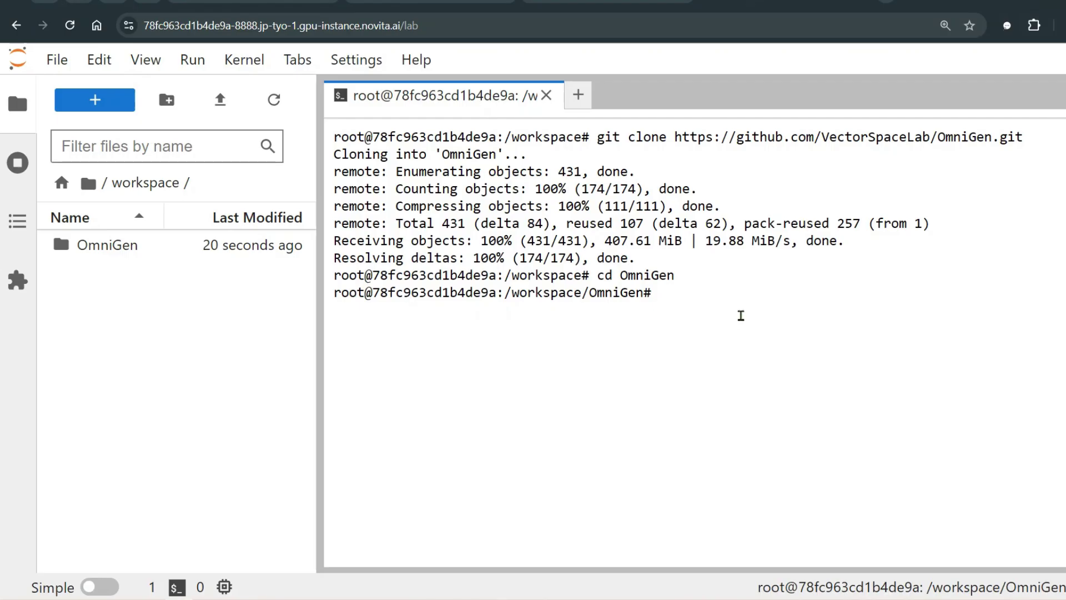
# Run pip install -e . in /workspace/OmniGen and open the OmniGen folder in the file browser.
pyautogui.write('pip install -e .')
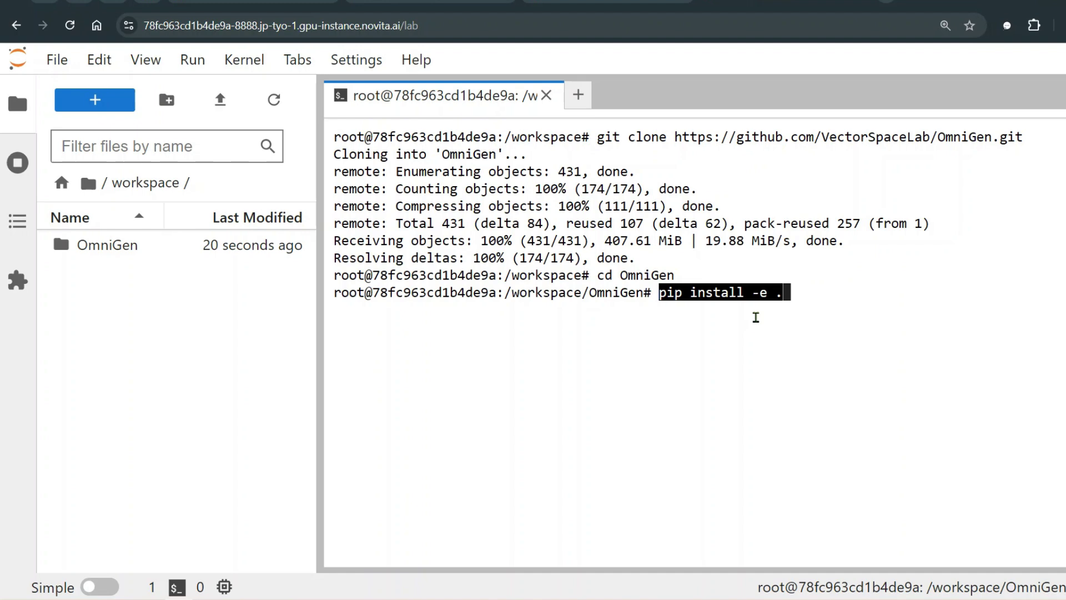
pyautogui.press('Return')
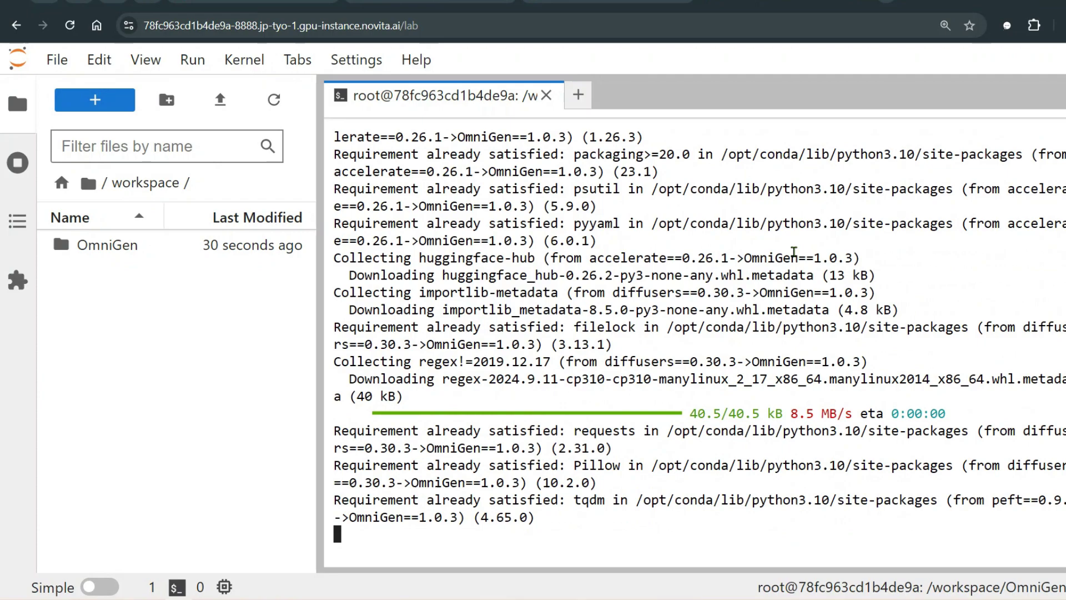
pyautogui.doubleClick(111, 245)
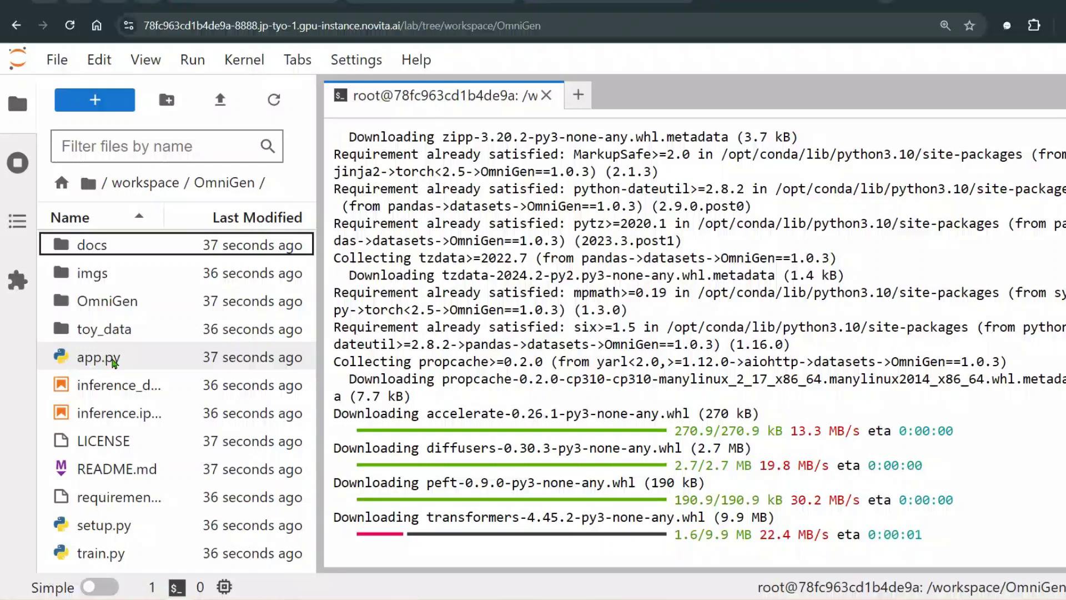
# Open app.py in the editor and scroll down to the demo.launch() call.
pyautogui.doubleClick(113, 360)
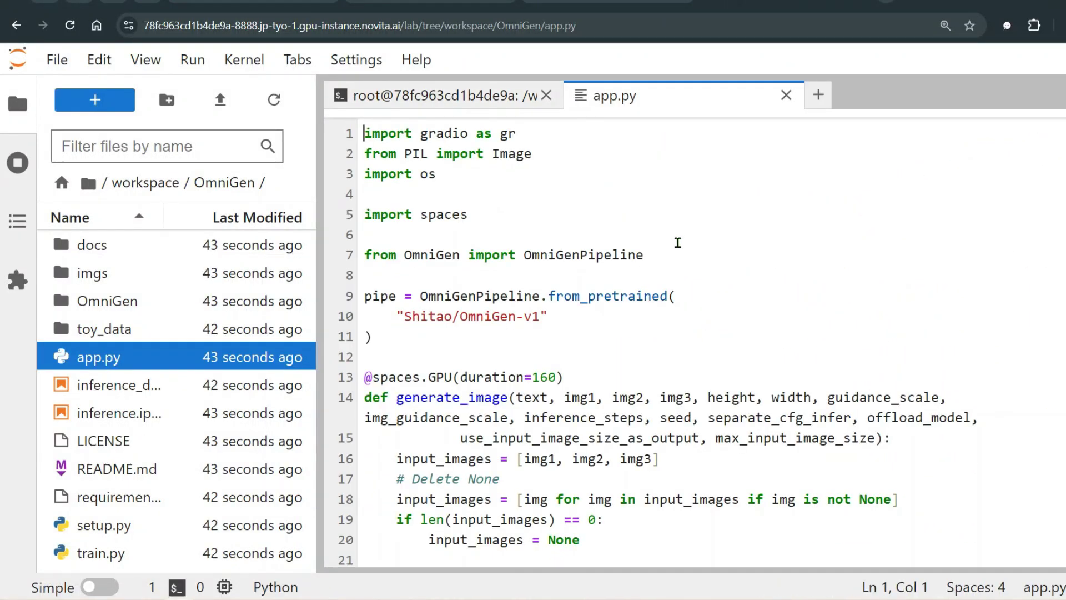
pyautogui.scroll(-20, 678, 243)
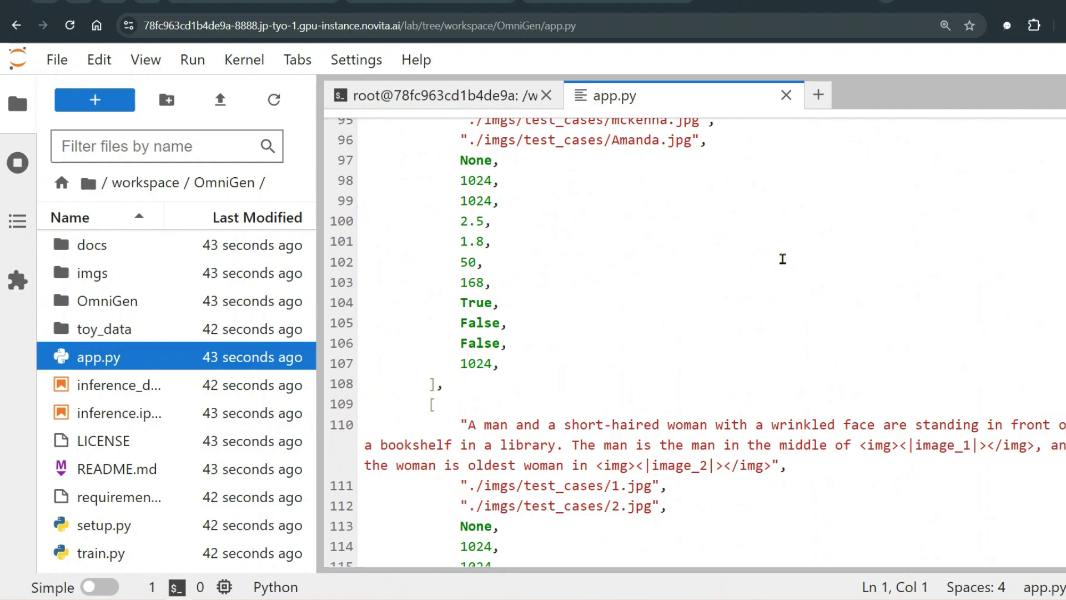
pyautogui.scroll(-20, 784, 261)
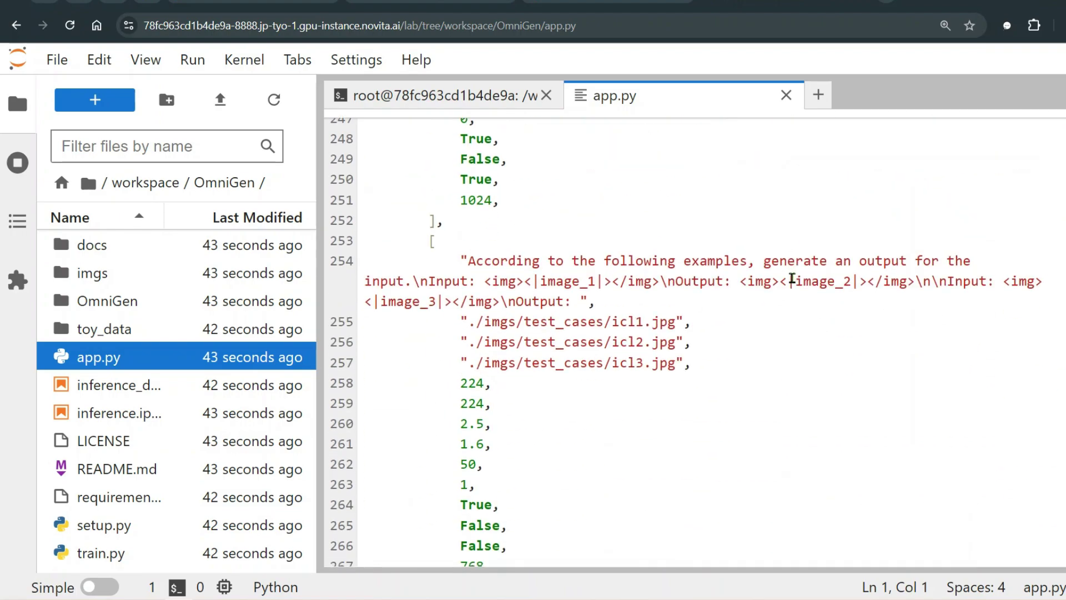
pyautogui.scroll(-20, 791, 279)
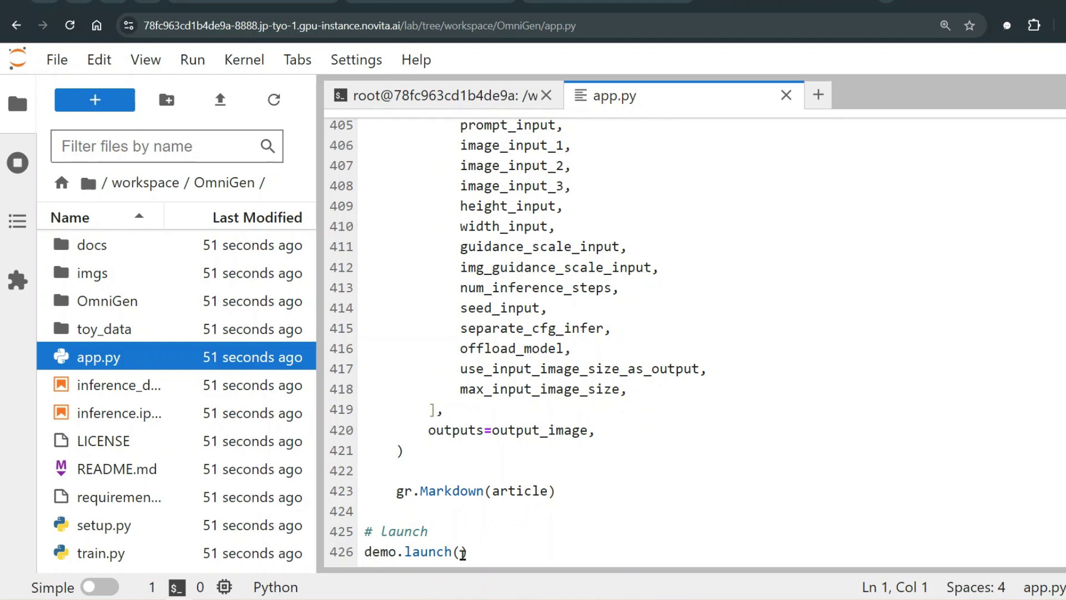
# Change line 426 to demo.launch(share=True) and save app.py.
pyautogui.click(464, 553)
pyautogui.write('share')
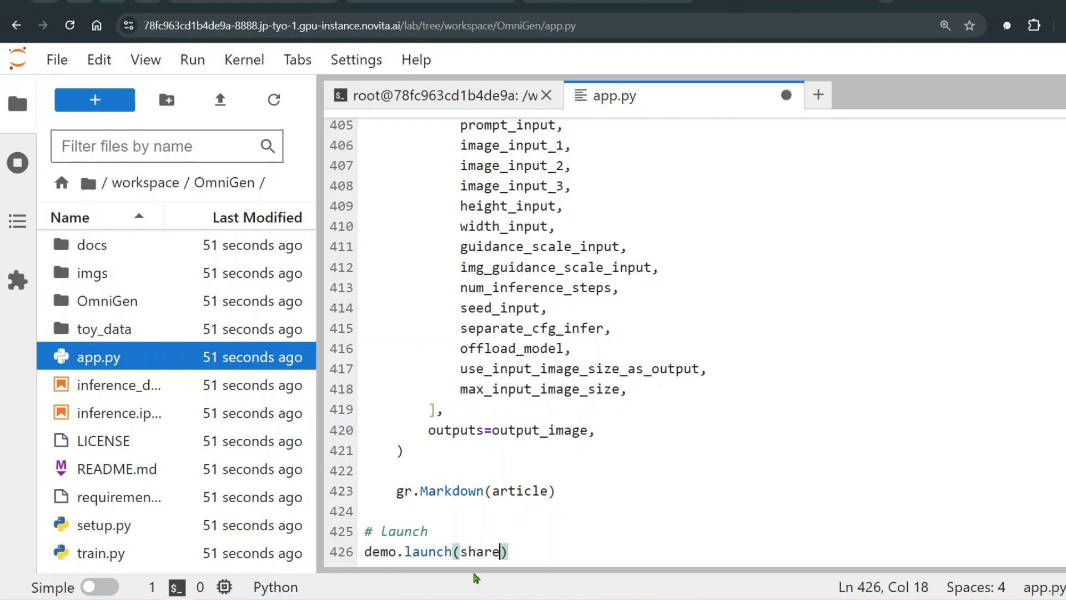
pyautogui.write('=True')
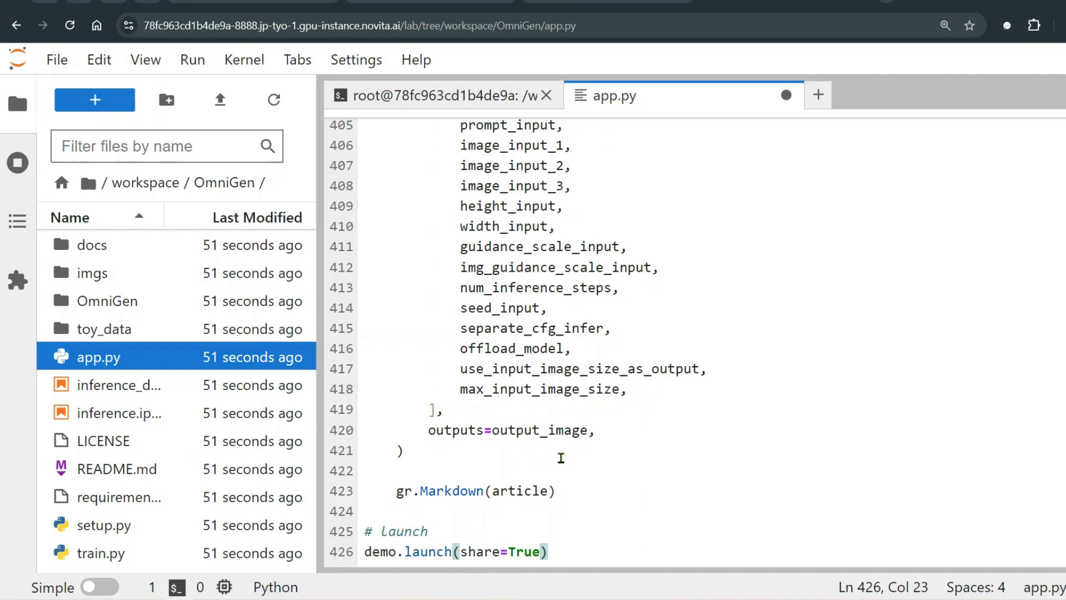
pyautogui.click(671, 462)
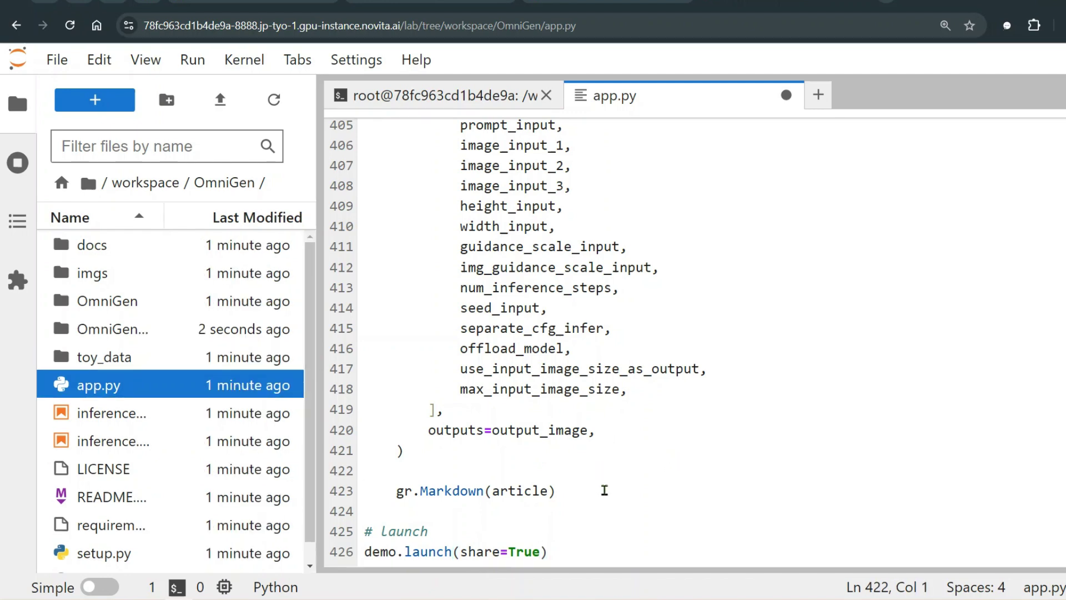
pyautogui.click(604, 495)
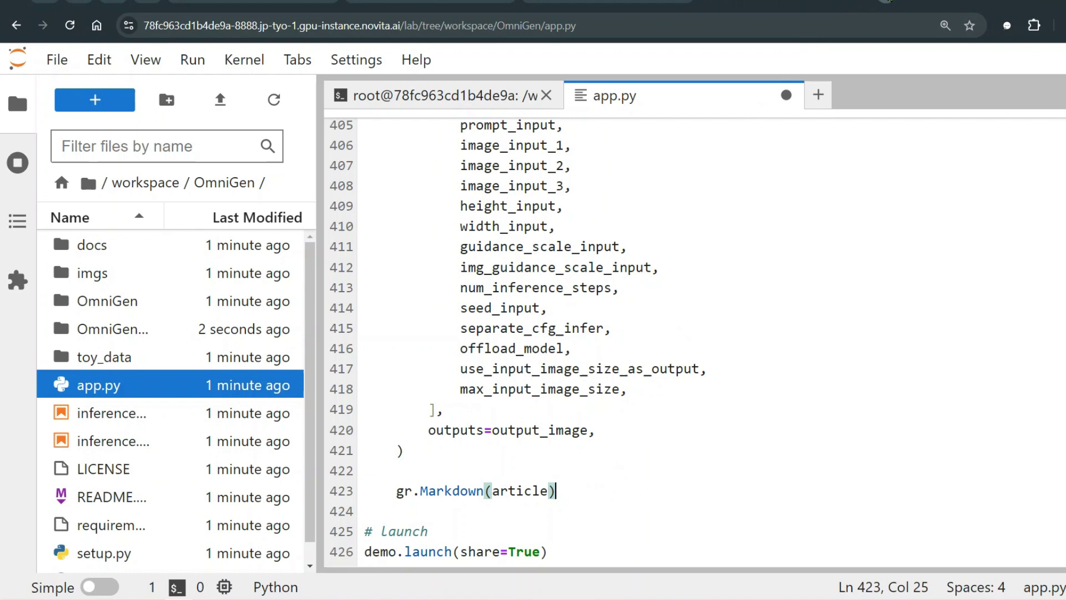
pyautogui.click(607, 552)
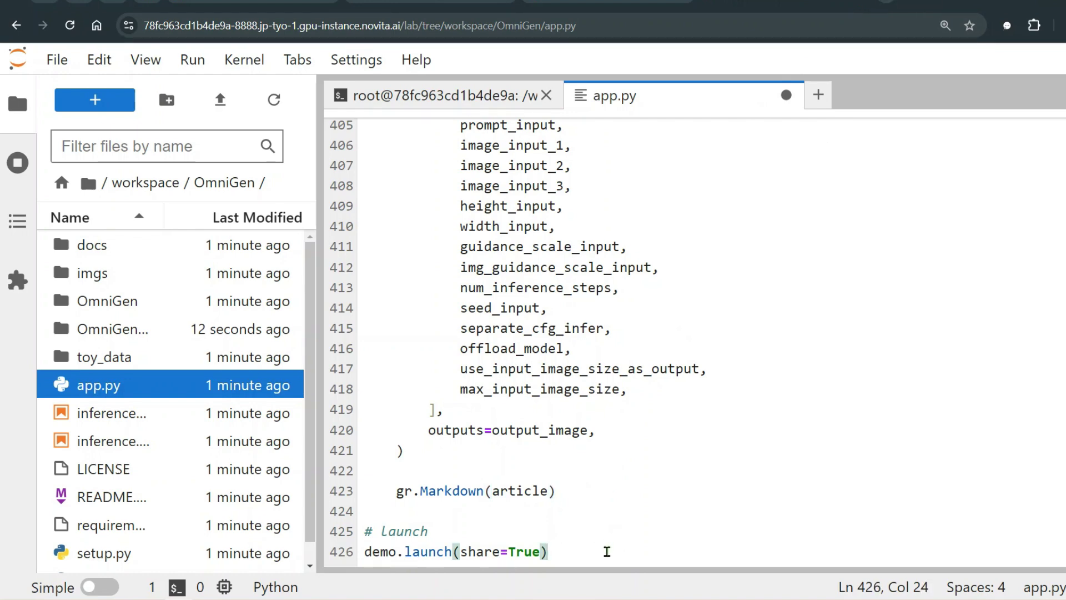
pyautogui.click(672, 427)
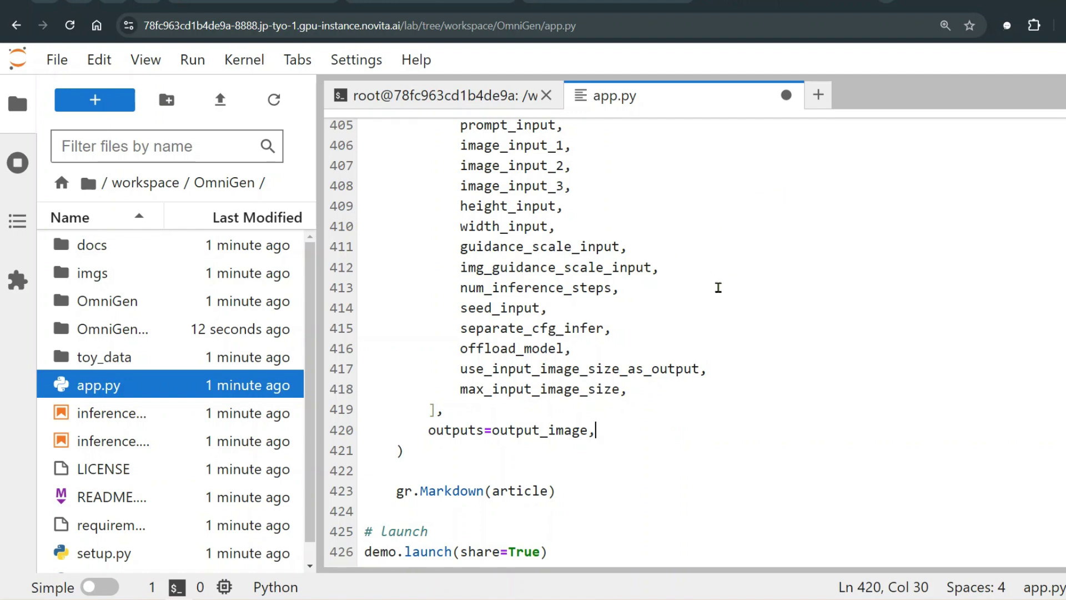
pyautogui.hotkey('ctrl', 's')
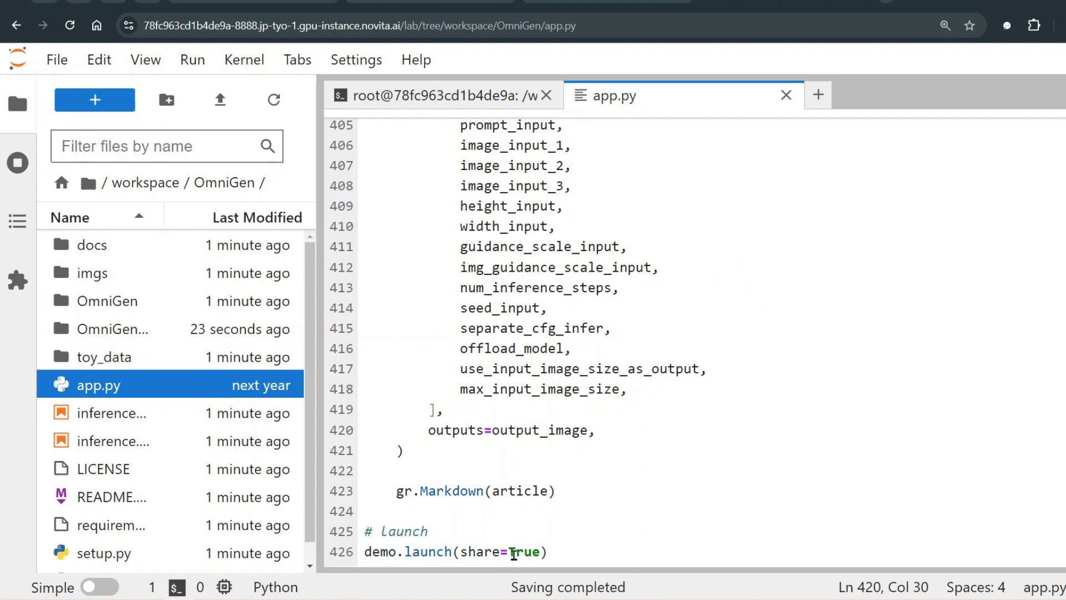
# Copy the 'pip install gradio spaces' command from the README's Gradio Demo section.
pyautogui.hotkey('ctrl', 'Tab')
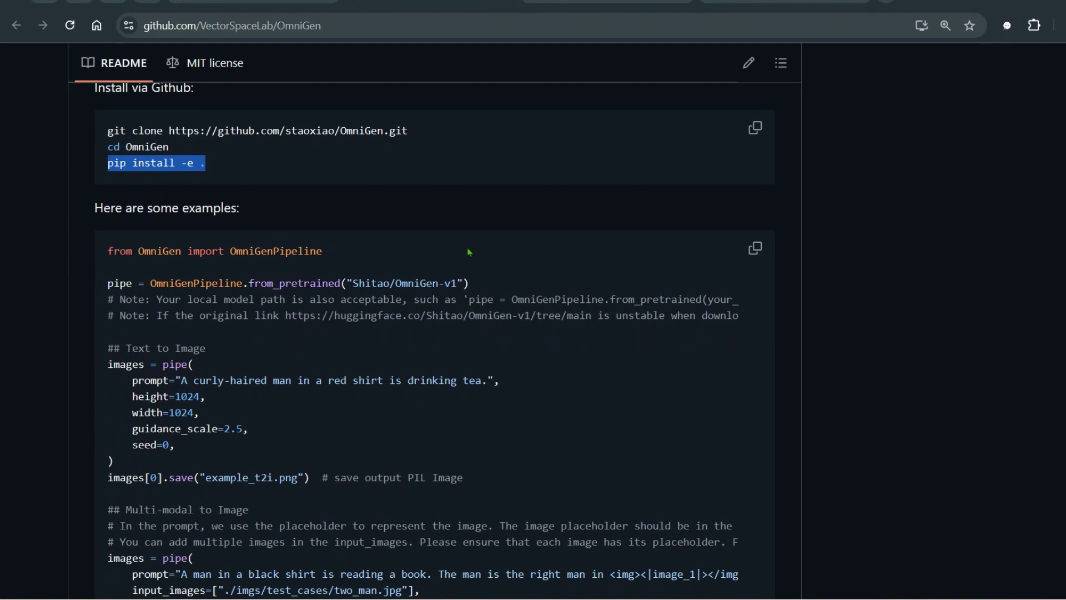
pyautogui.scroll(-5, 468, 247)
pyautogui.scroll(-9, 422, 284)
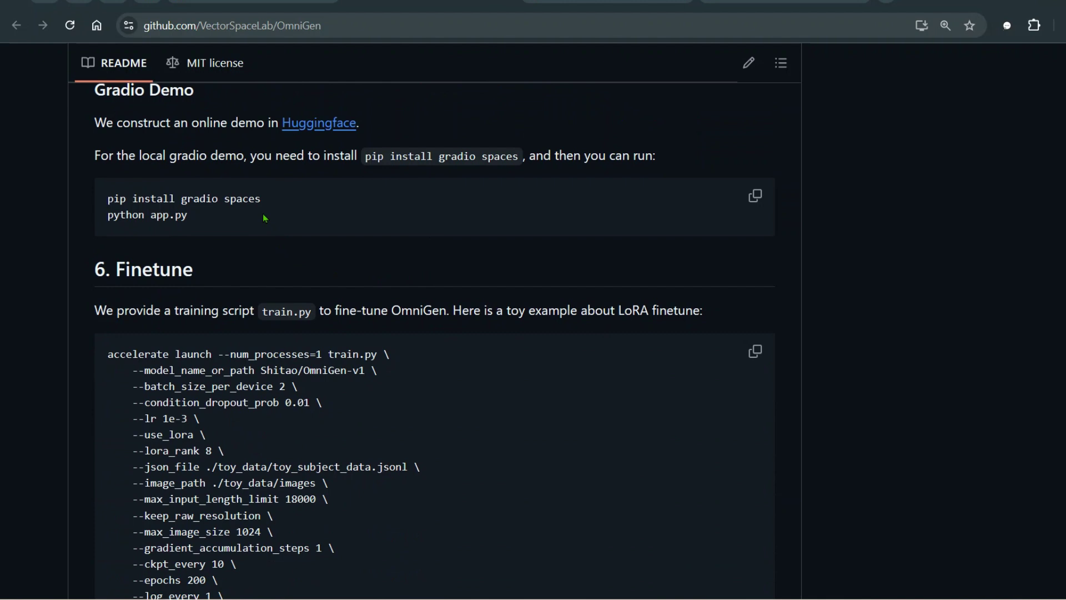
pyautogui.moveTo(261, 198); pyautogui.dragTo(398, 149)
pyautogui.click(226, 197)
pyautogui.moveTo(261, 200); pyautogui.dragTo(100, 196)
pyautogui.hotkey('ctrl', 'c')
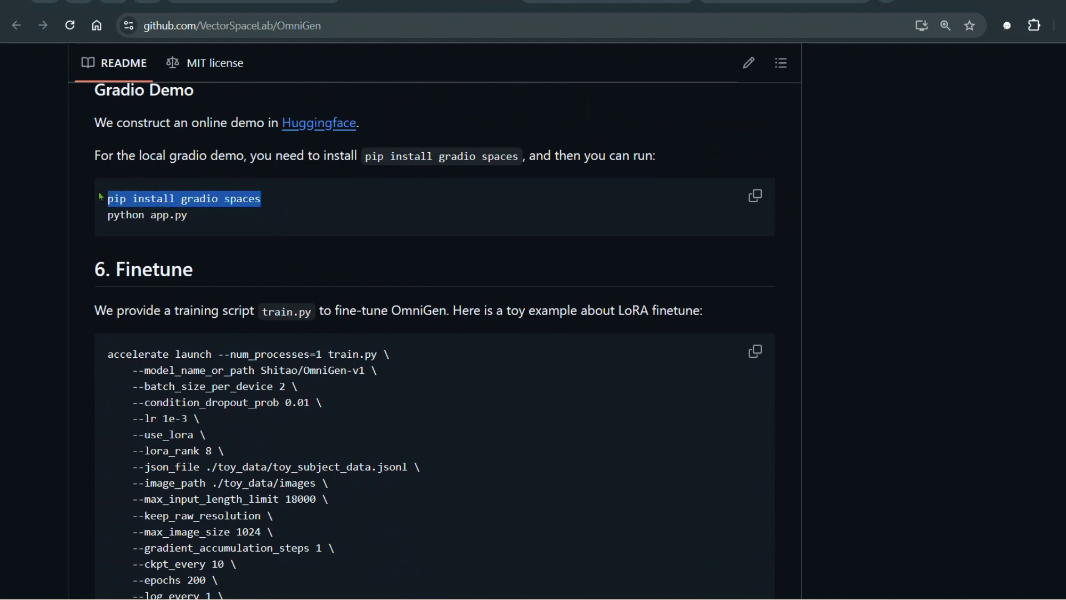
pyautogui.click(778, 1)
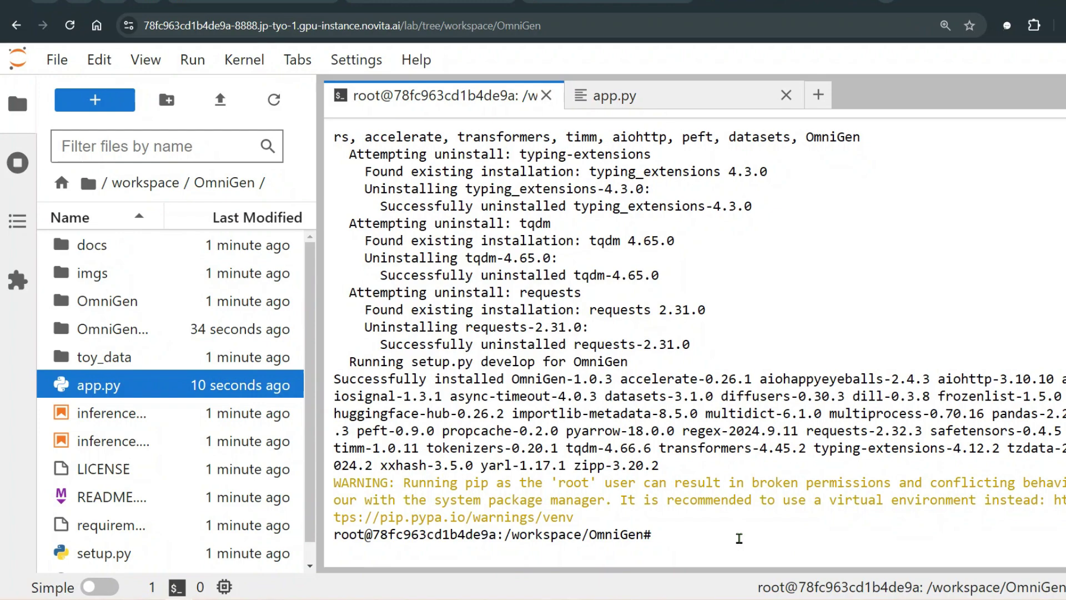
# Install gradio and spaces, then launch the demo with 'python app.py'.
pyautogui.hotkey('ctrl', 'v')
pyautogui.press('Return')
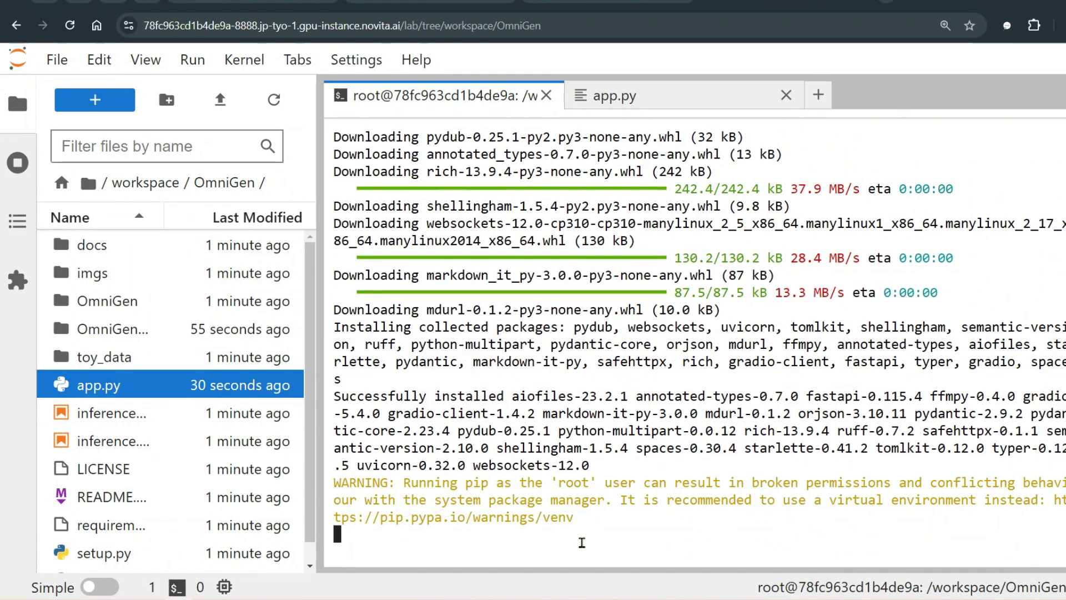
pyautogui.write('python app.py')
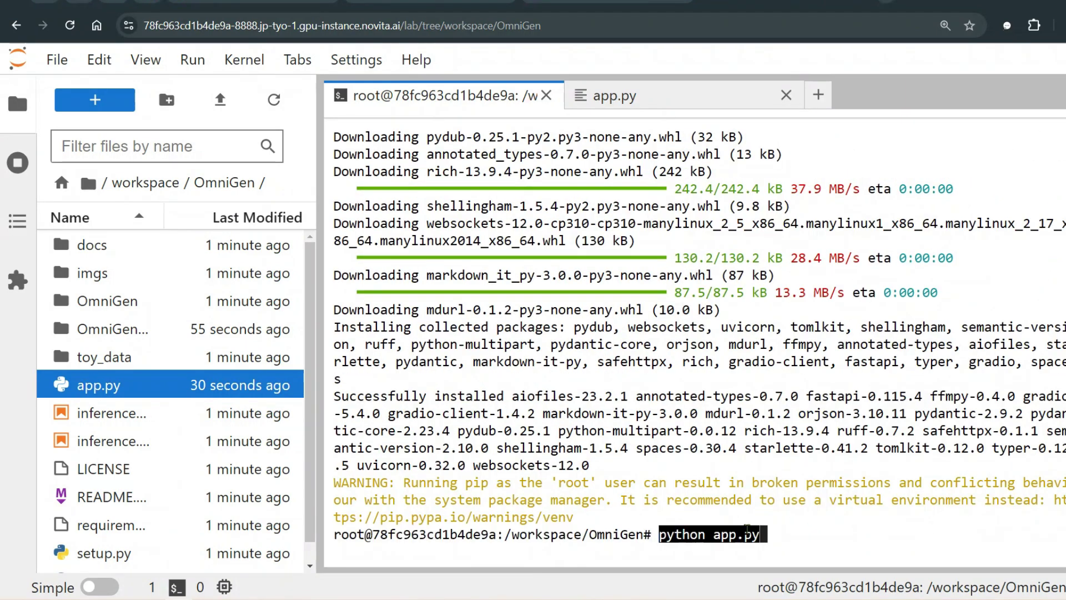
pyautogui.press('Return')
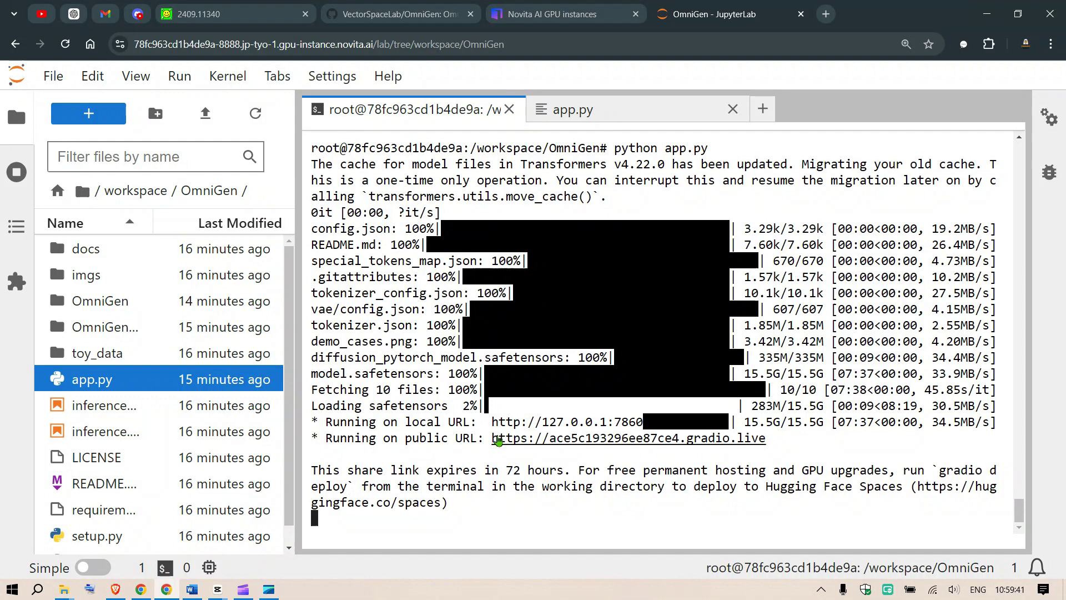
# Confirm share=True in app.py's launch call and open the public gradio.live link.
pyautogui.click(629, 114)
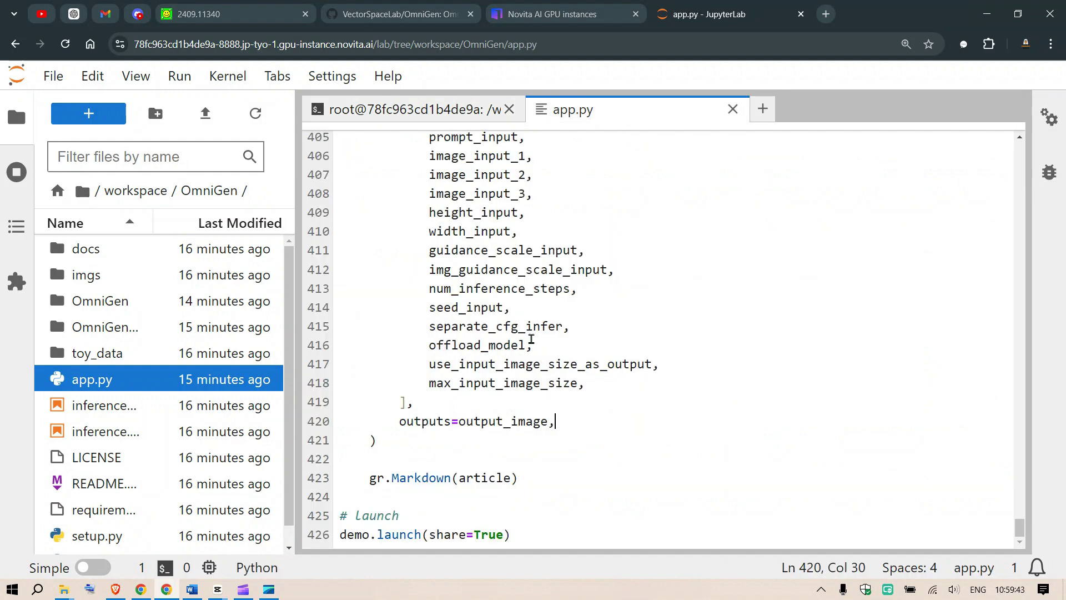
pyautogui.moveTo(439, 534); pyautogui.dragTo(489, 535)
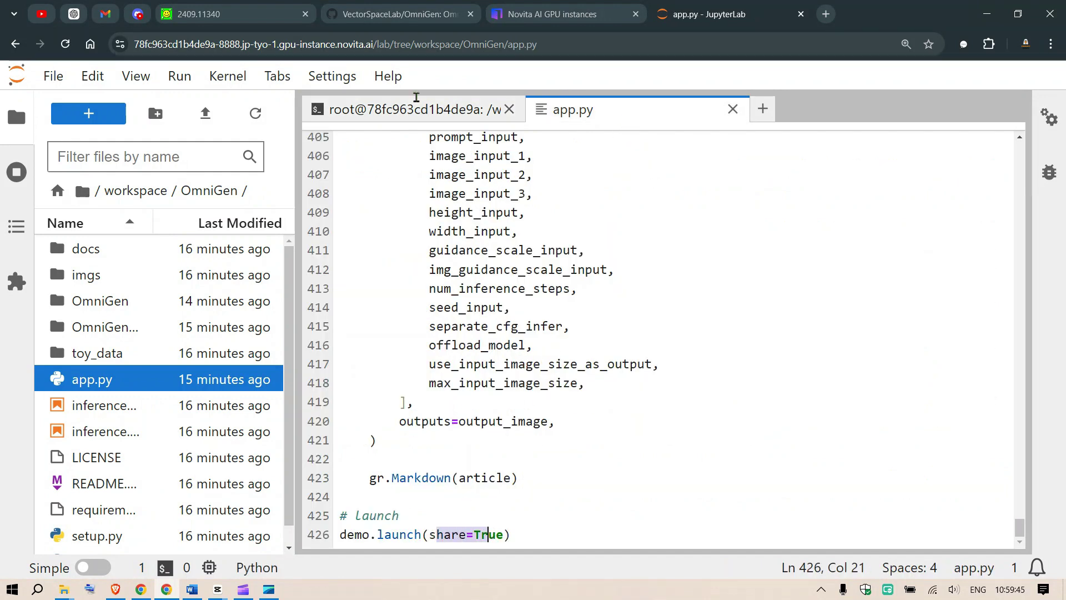
pyautogui.click(422, 117)
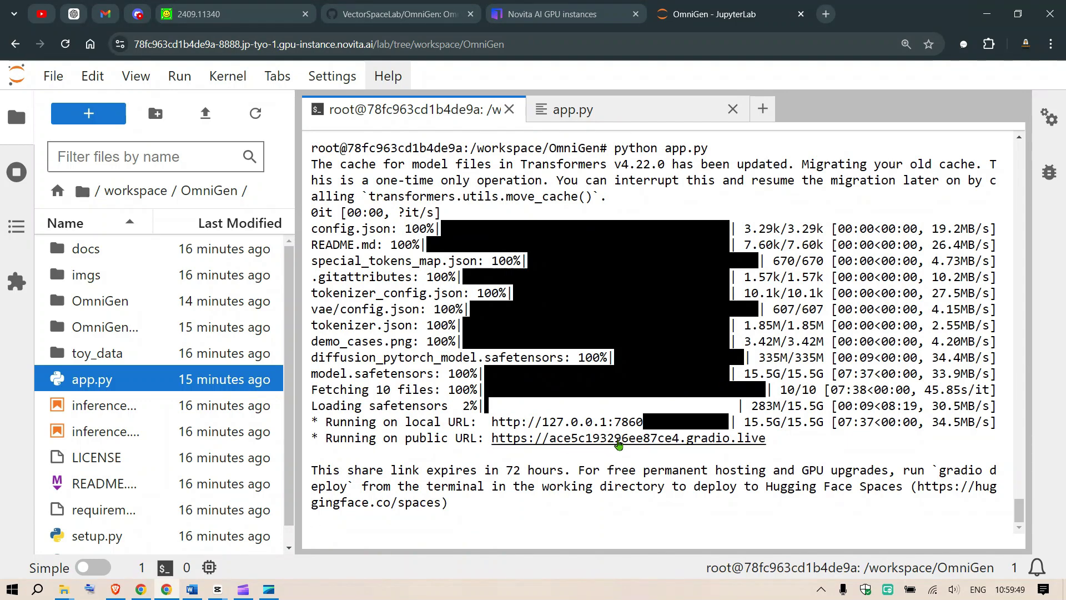
pyautogui.click(616, 445)
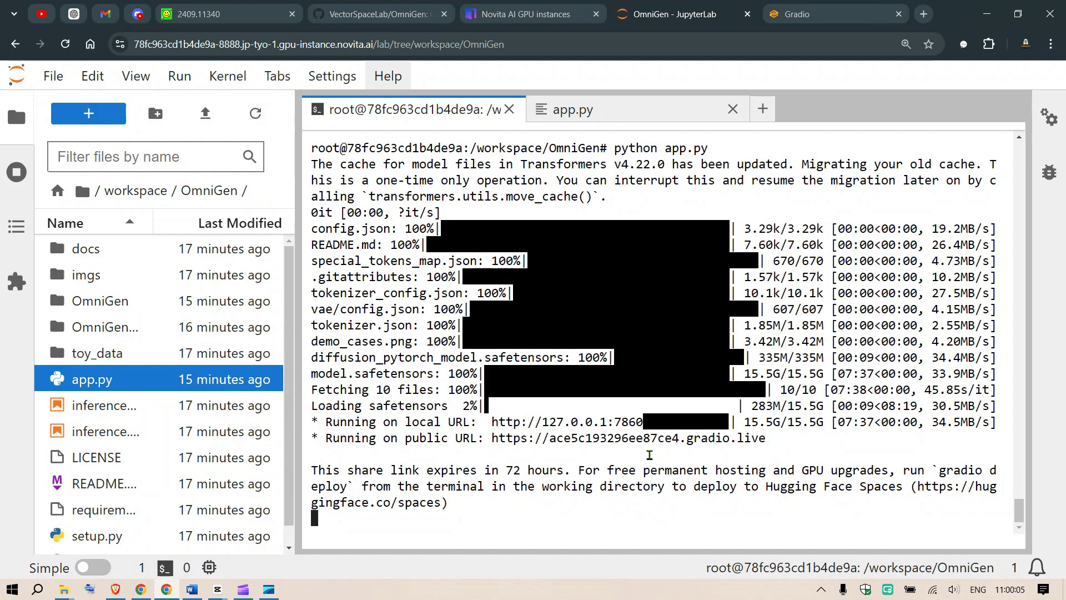
# Open a second terminal from the Launcher, typing and then erasing a 'pip uninstall pytorch' command.
pyautogui.click(763, 108)
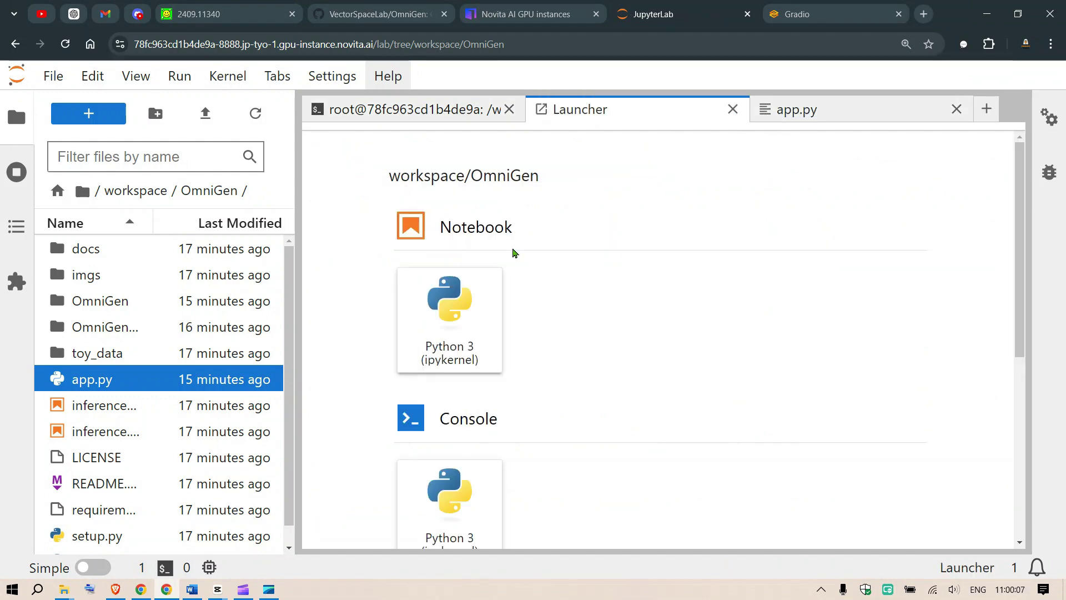
pyautogui.scroll(-5, 628, 314)
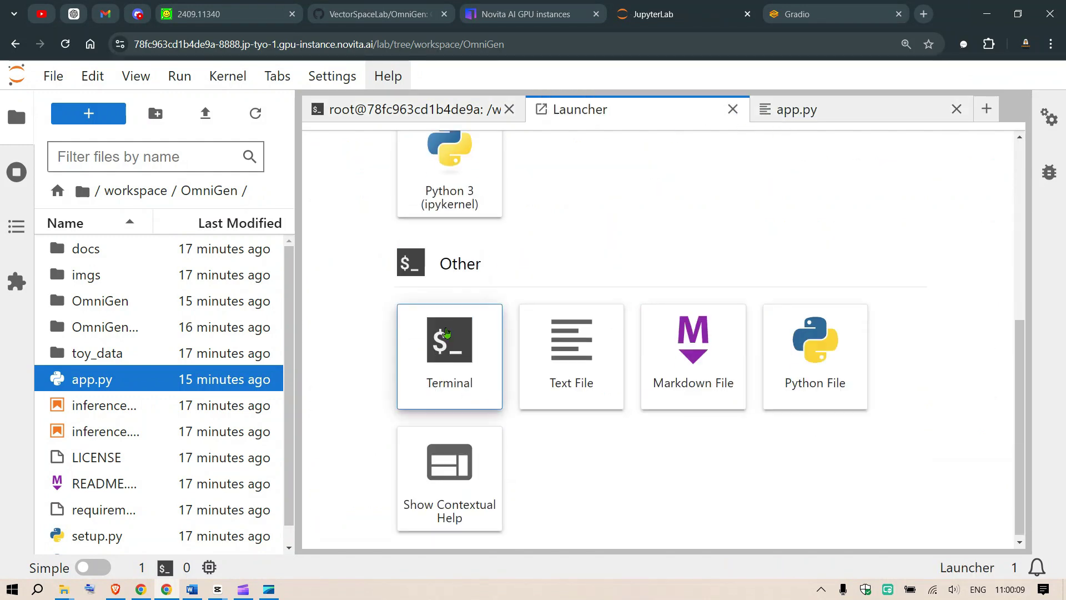
pyautogui.click(447, 332)
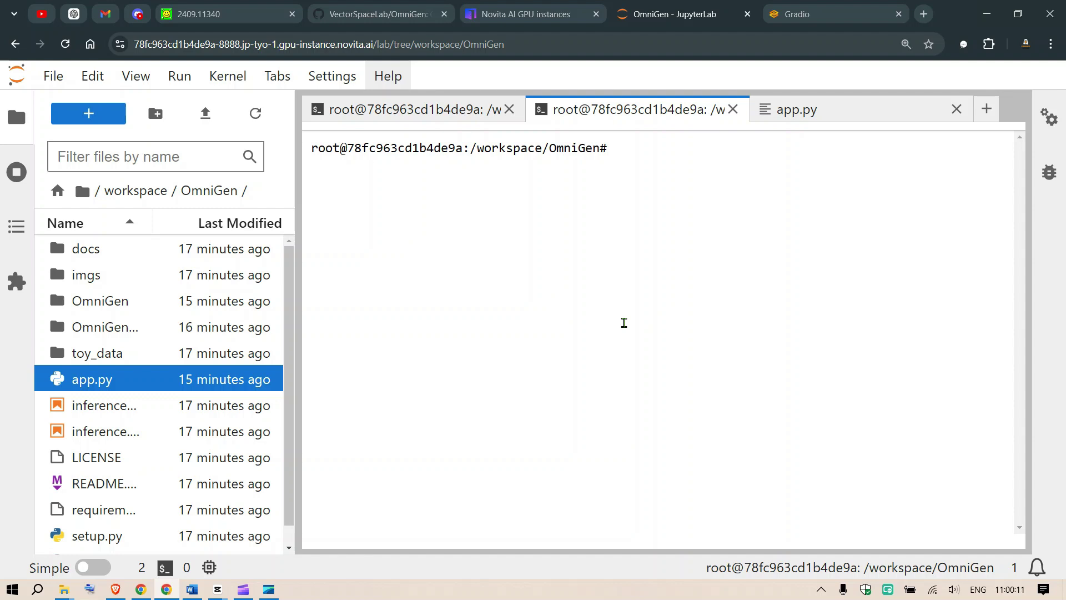
pyautogui.write('pi')
pyautogui.press('BackSpace')
pyautogui.press('BackSpace')
pyautogui.write('pip uninstall ')
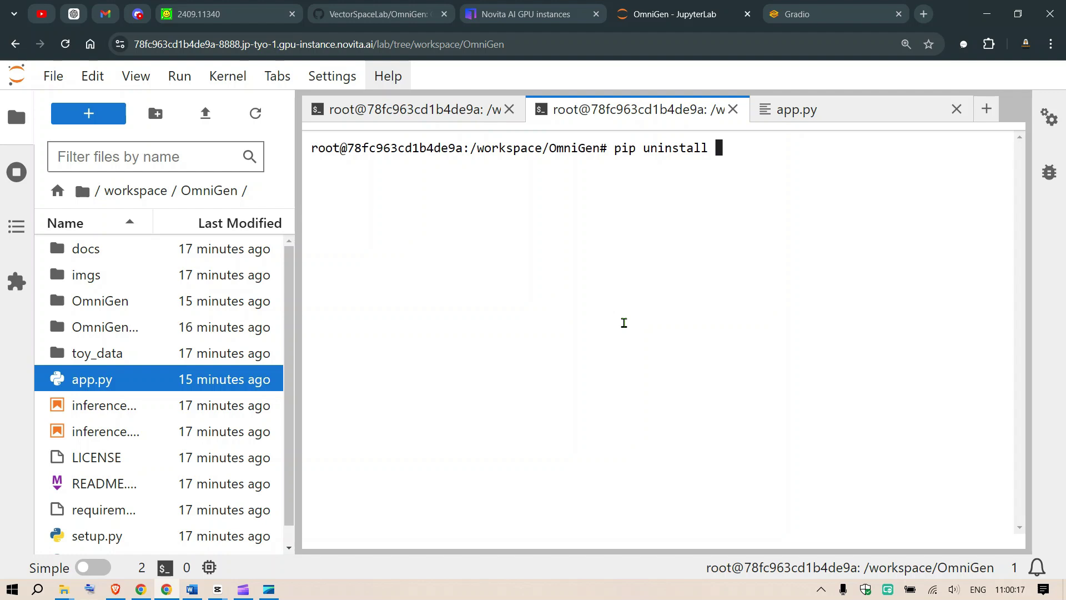
pyautogui.write('pytorch')
pyautogui.press('BackSpace')
pyautogui.press('BackSpace')
pyautogui.press('BackSpace')
pyautogui.press('BackSpace')
pyautogui.press('BackSpace')
pyautogui.press('BackSpace')
pyautogui.press('BackSpace')
pyautogui.press('BackSpace')
pyautogui.press('BackSpace')
pyautogui.press('BackSpace')
pyautogui.press('BackSpace')
pyautogui.press('BackSpace')
pyautogui.press('BackSpace')
pyautogui.press('BackSpace')
pyautogui.press('BackSpace')
pyautogui.press('BackSpace')
pyautogui.press('BackSpace')
pyautogui.press('BackSpace')
pyautogui.press('BackSpace')
pyautogui.press('BackSpace')
pyautogui.press('BackSpace')
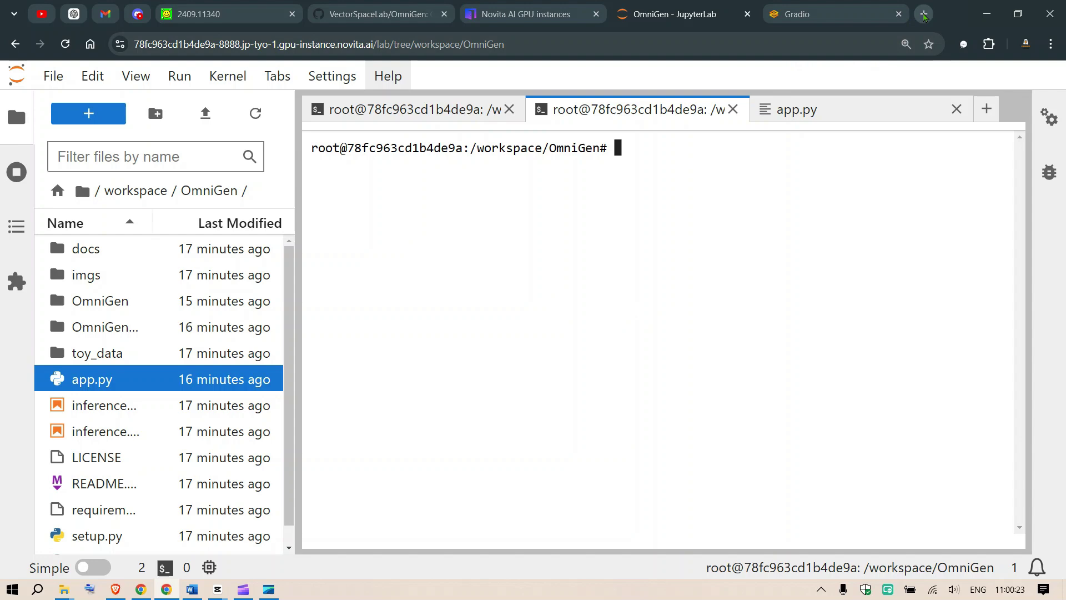
# Search the web for 'pytorch install' and open PyTorch's Start Locally page.
pyautogui.click(924, 14)
pyautogui.write('py')
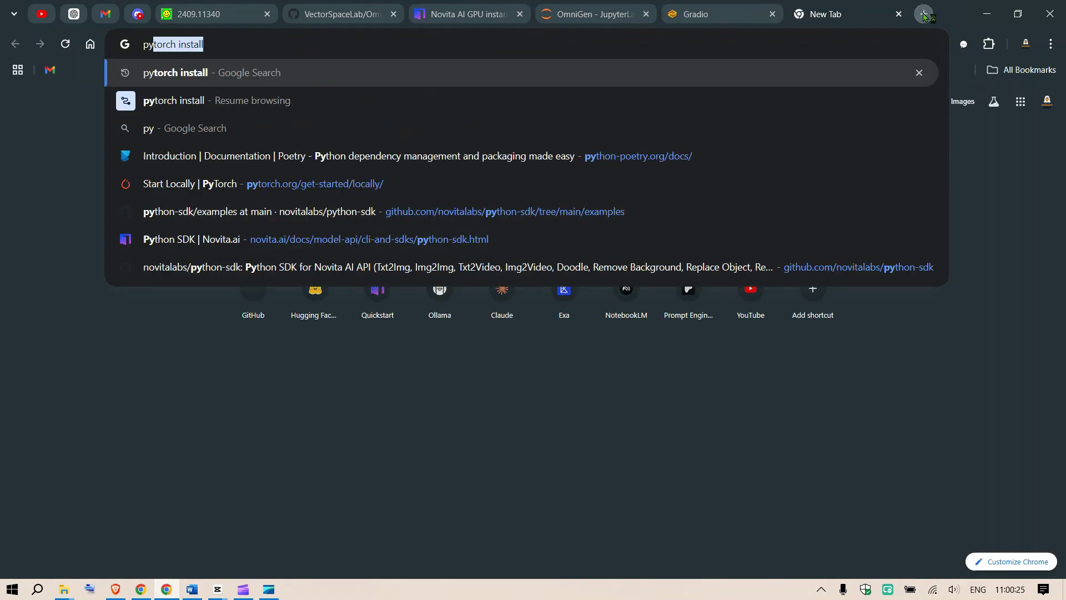
pyautogui.press('Return')
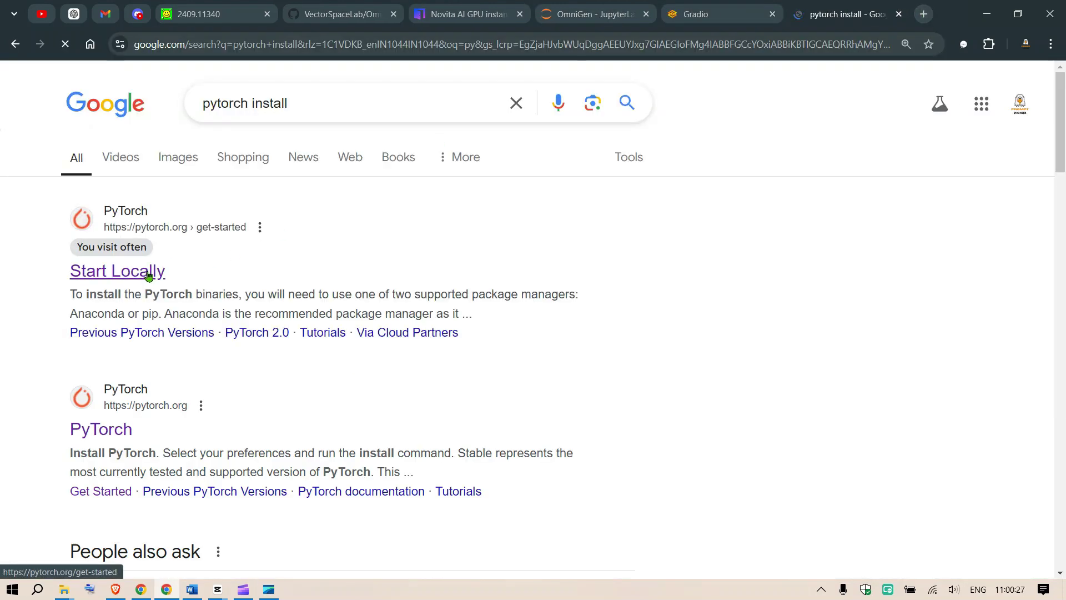
pyautogui.click(149, 275)
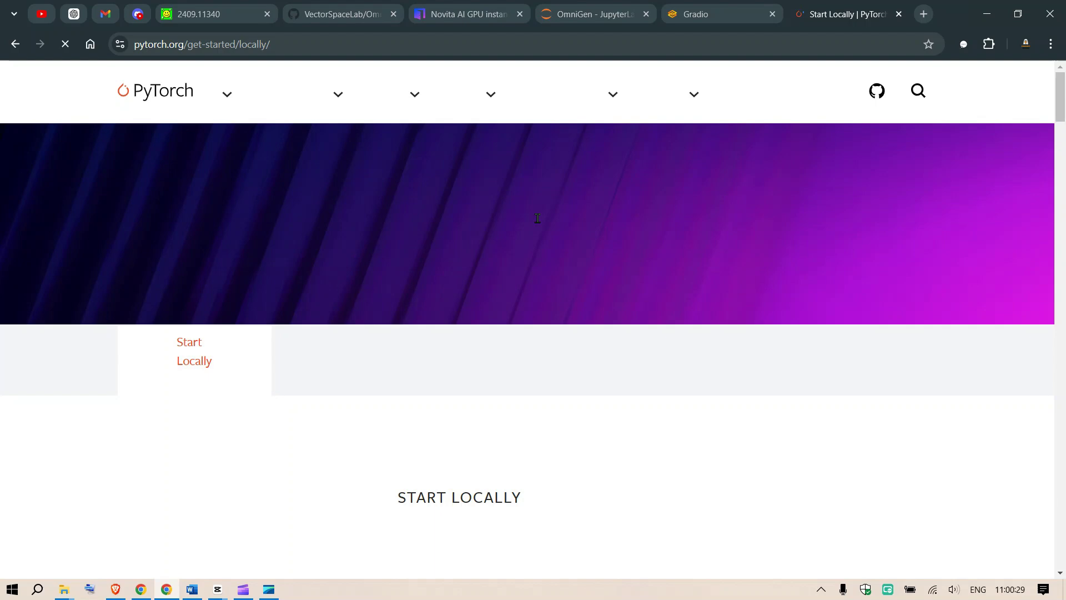
pyautogui.scroll(-10, 686, 234)
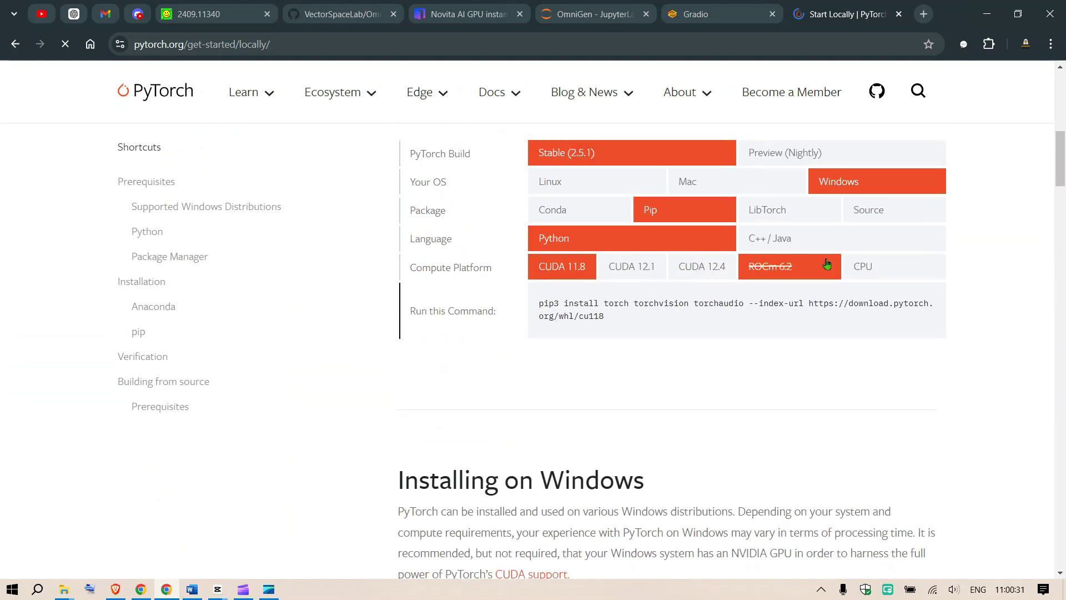
pyautogui.scroll(2, 687, 235)
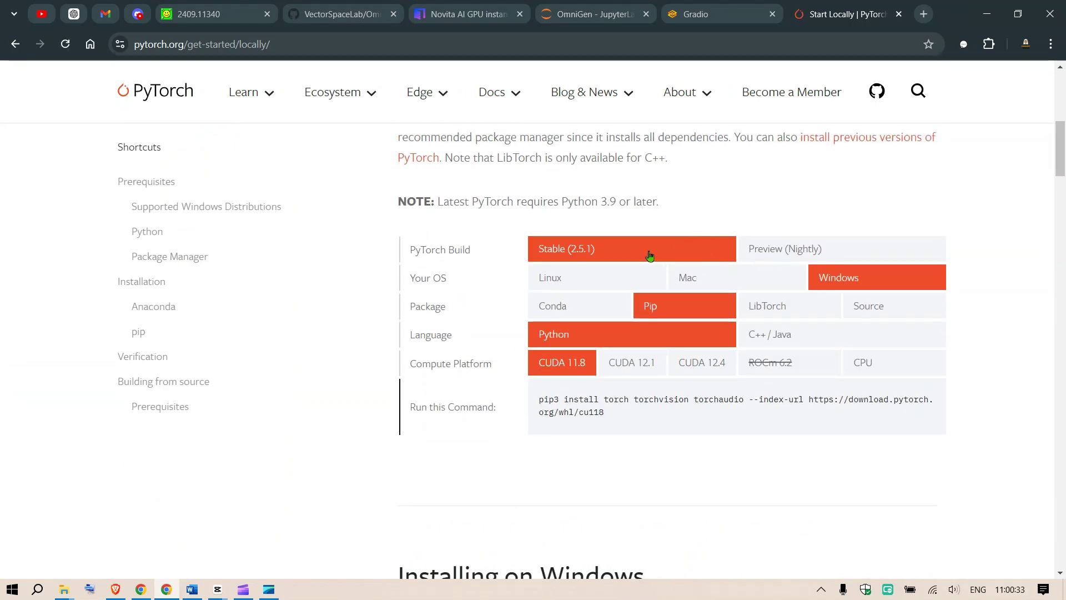
# Select Linux and CUDA 12.4, then copy the 'pip3 install torch torchvision torchaudio' command.
pyautogui.click(639, 278)
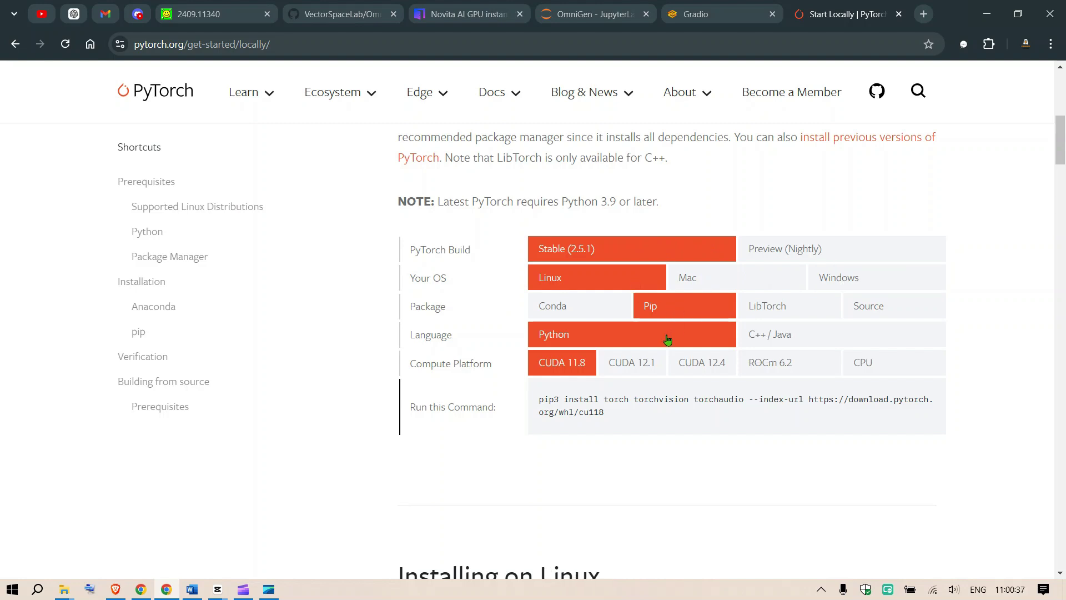
pyautogui.click(697, 370)
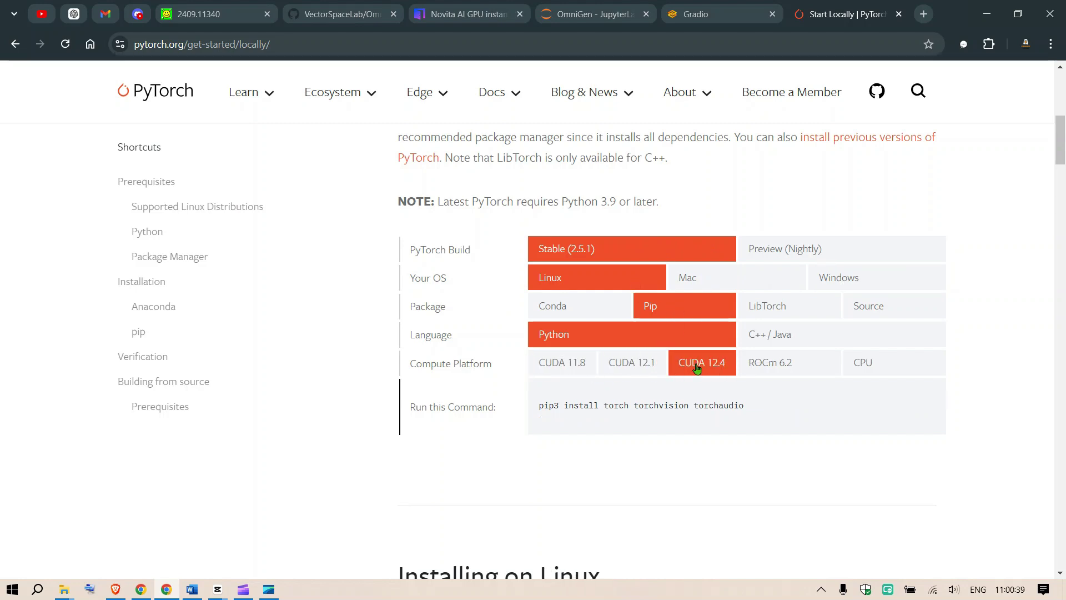
pyautogui.moveTo(765, 409); pyautogui.dragTo(536, 405)
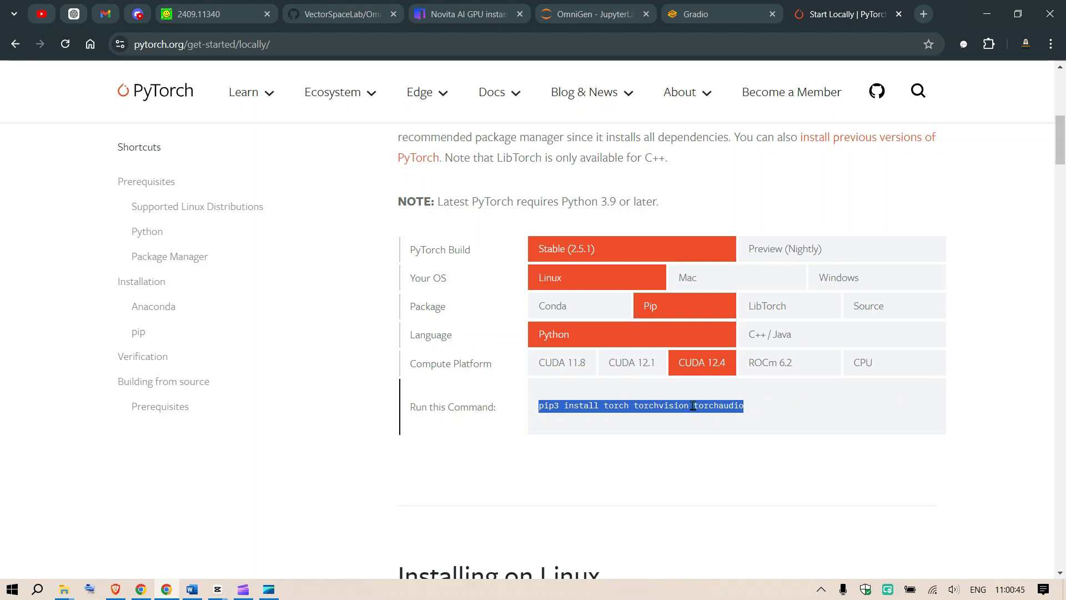
pyautogui.hotkey('ctrl', 'shift', 'Tab')
pyautogui.hotkey('ctrl', 'shift', 'Tab')
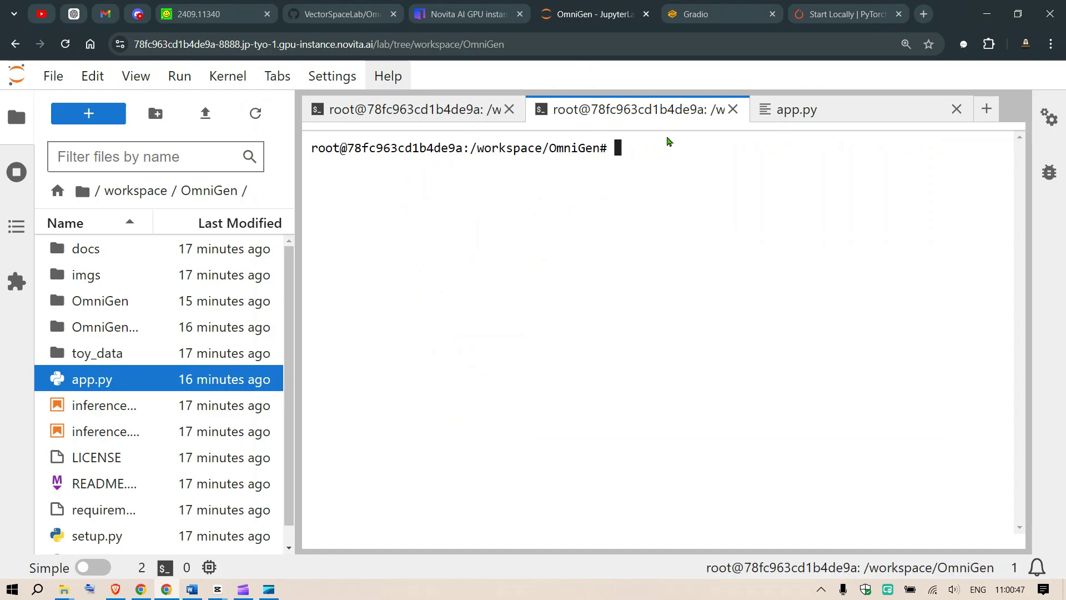
# Run nvidia-smi and highlight the CUDA version and the RTX 4090's 24564MiB total memory.
pyautogui.click(820, 5)
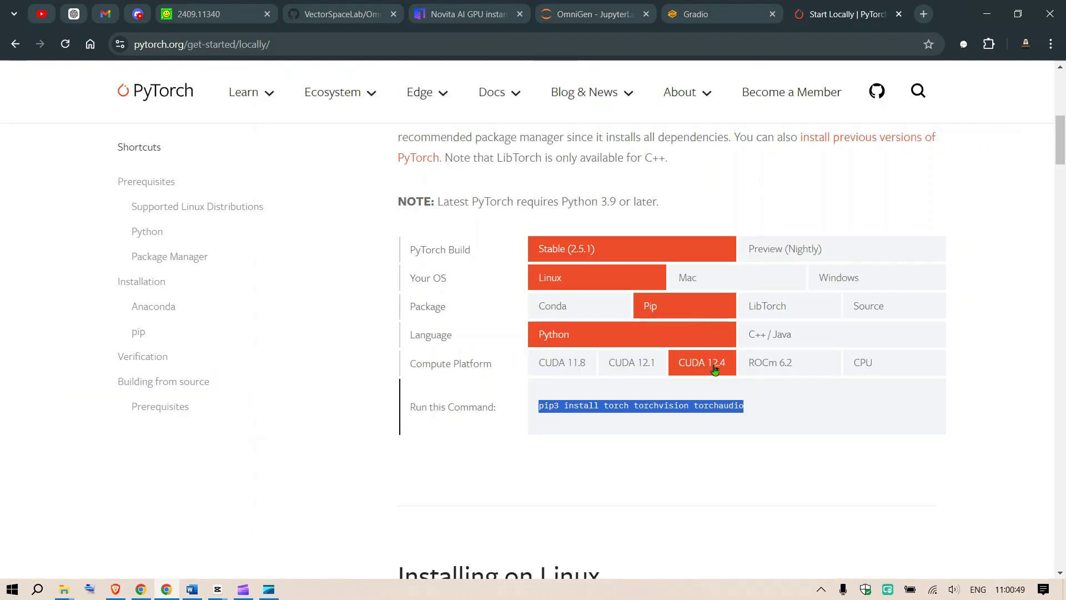
pyautogui.click(610, 7)
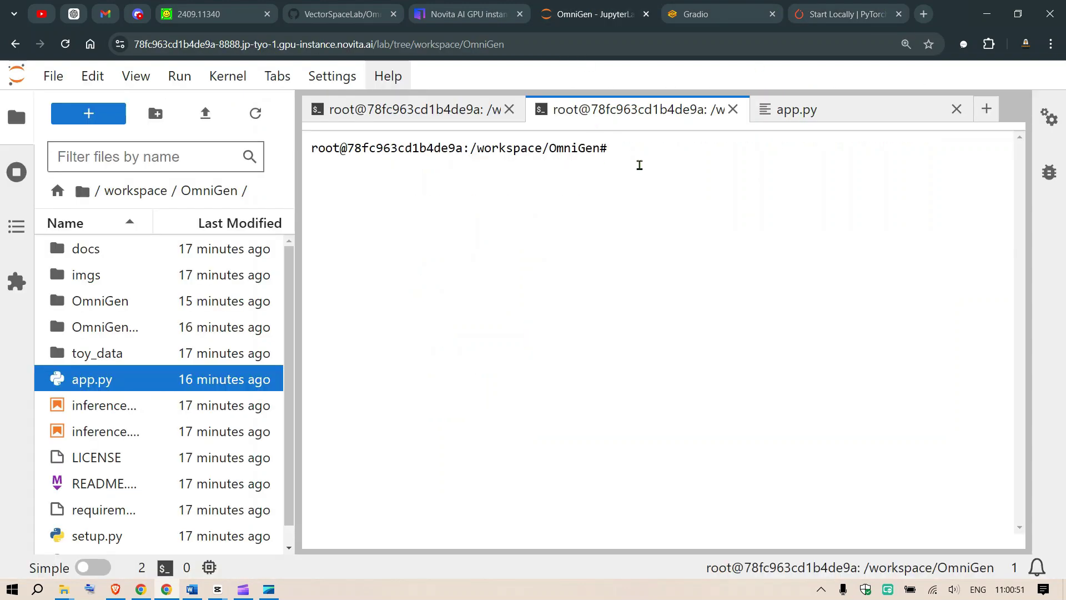
pyautogui.write('nvidia-smi')
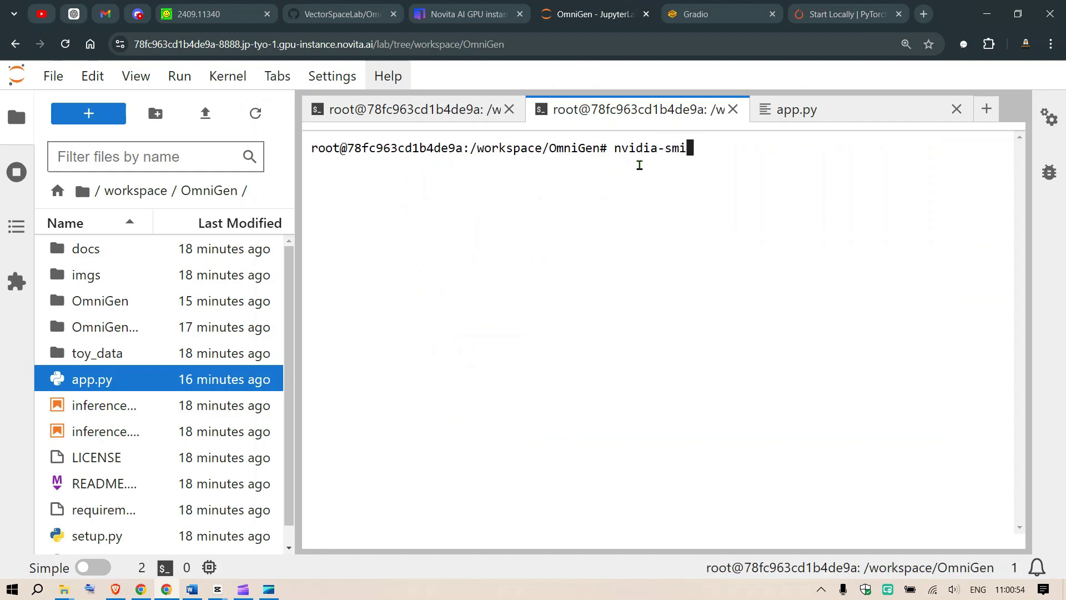
pyautogui.press('Return')
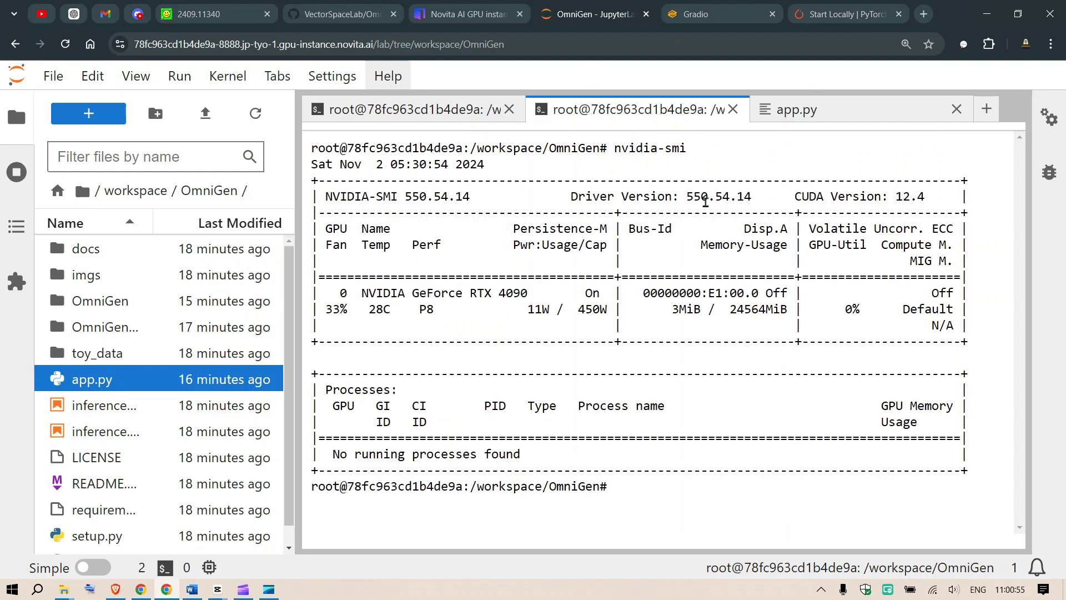
pyautogui.moveTo(925, 196); pyautogui.dragTo(798, 199)
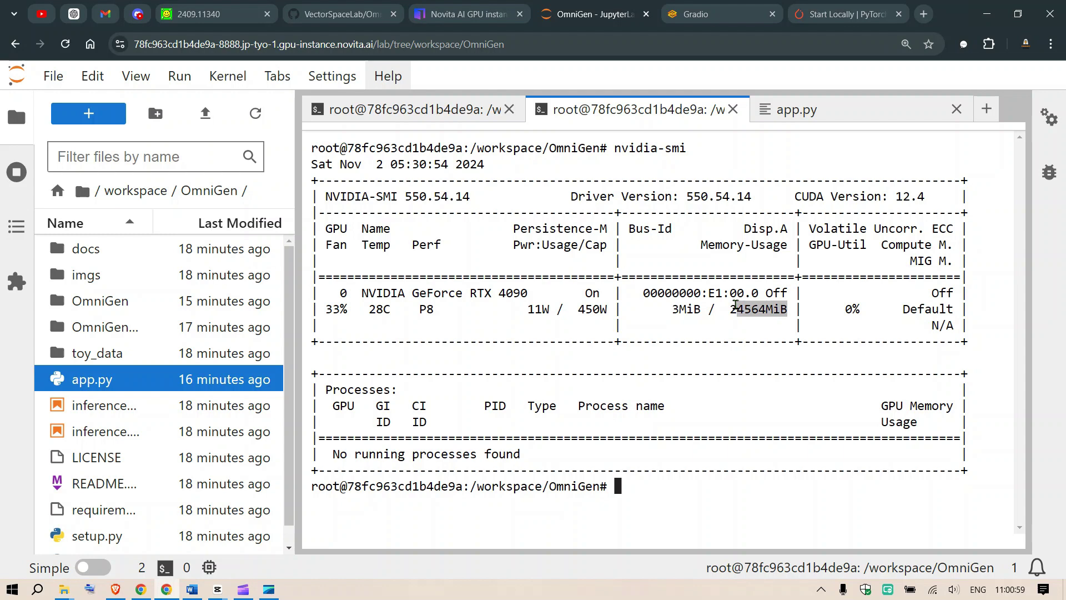
pyautogui.moveTo(736, 305); pyautogui.dragTo(732, 306)
# Switch to the OmniGen Gradio demo, zoom the page in, and focus the empty prompt box.
pyautogui.click(720, 17)
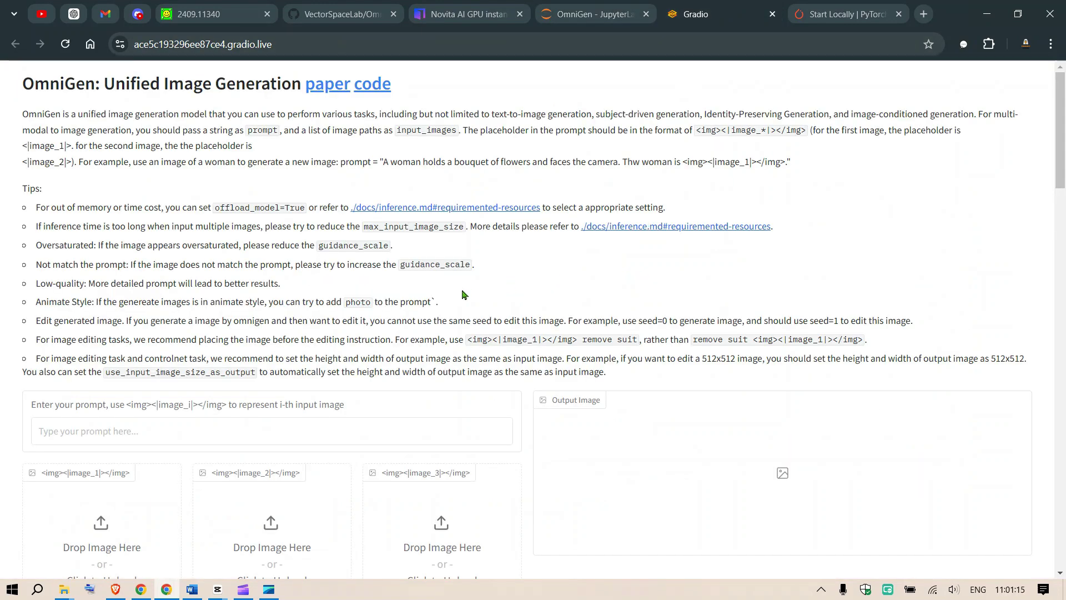
pyautogui.hotkey('ctrl', '+')
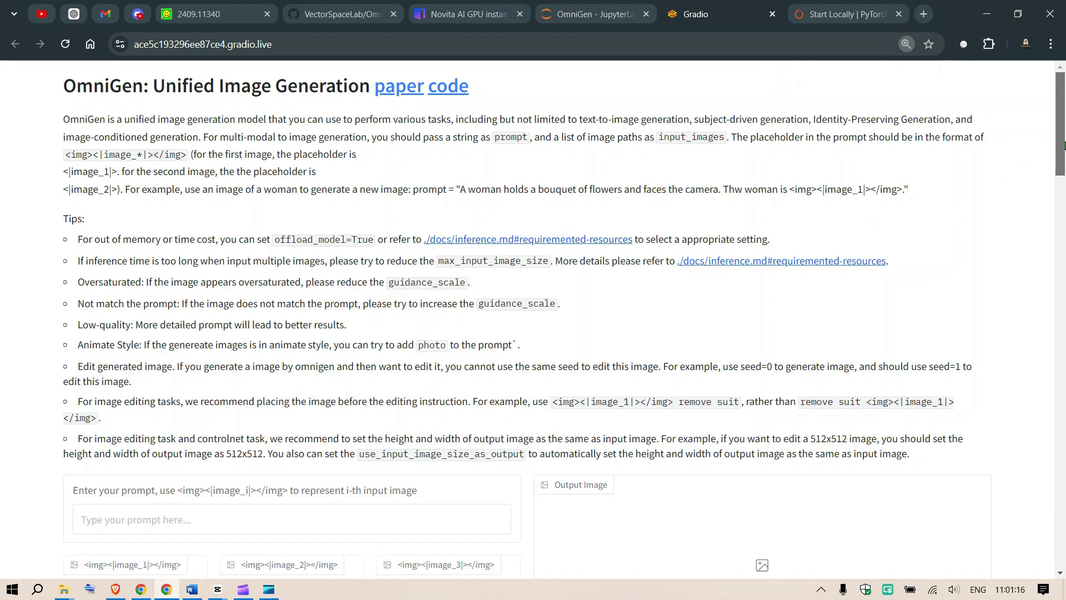
pyautogui.scroll(-3, 1057, 172)
pyautogui.scroll(-2, 1064, 179)
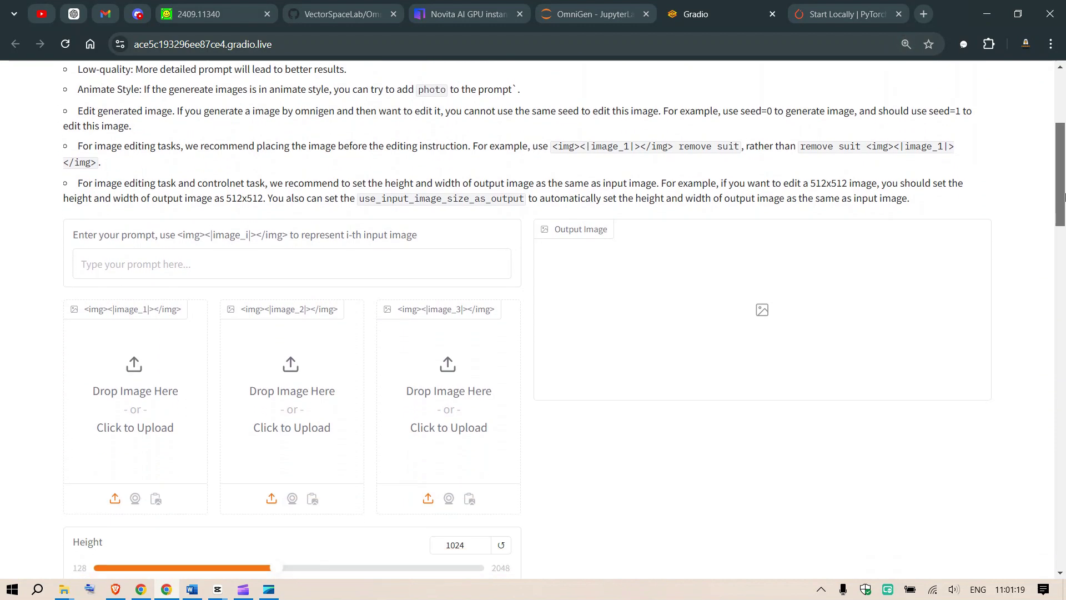
pyautogui.click(203, 231)
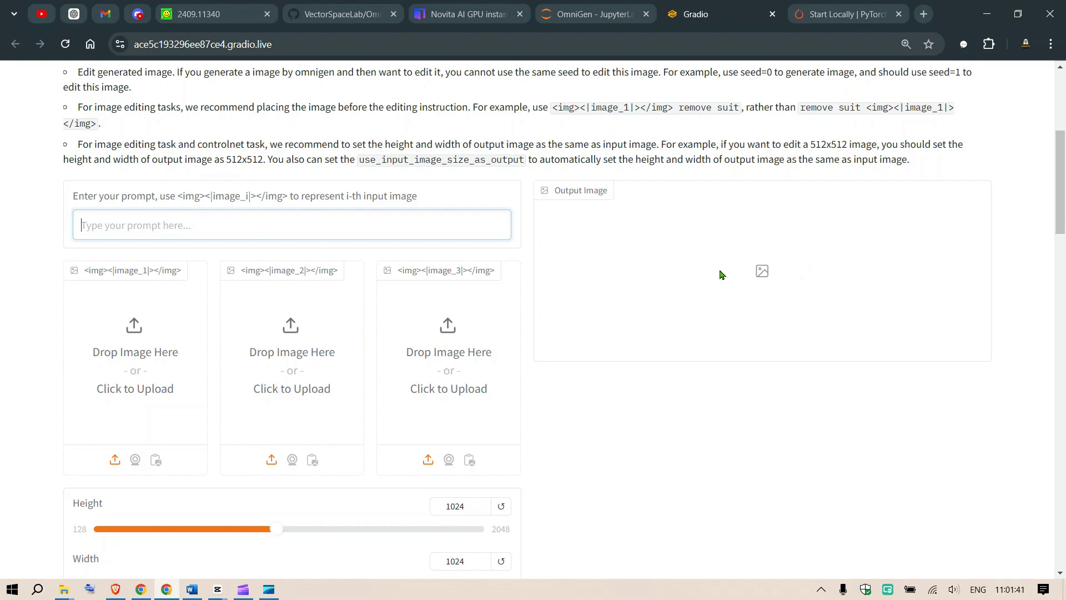
pyautogui.moveTo(1064, 189); pyautogui.dragTo(1064, 251)
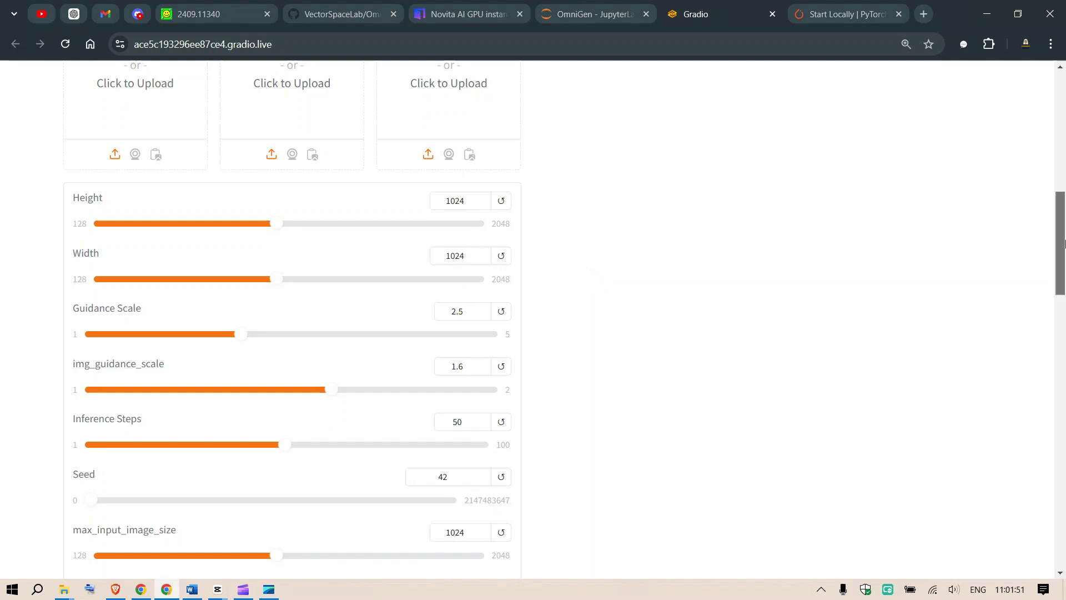
pyautogui.moveTo(1063, 242); pyautogui.dragTo(1064, 244)
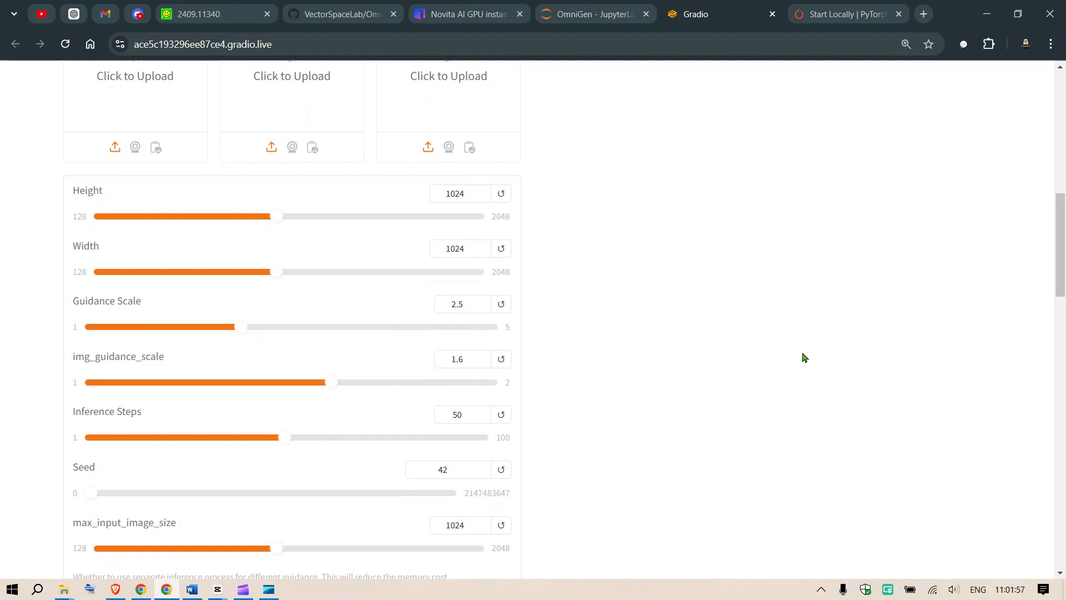
pyautogui.moveTo(1061, 246); pyautogui.dragTo(1063, 239)
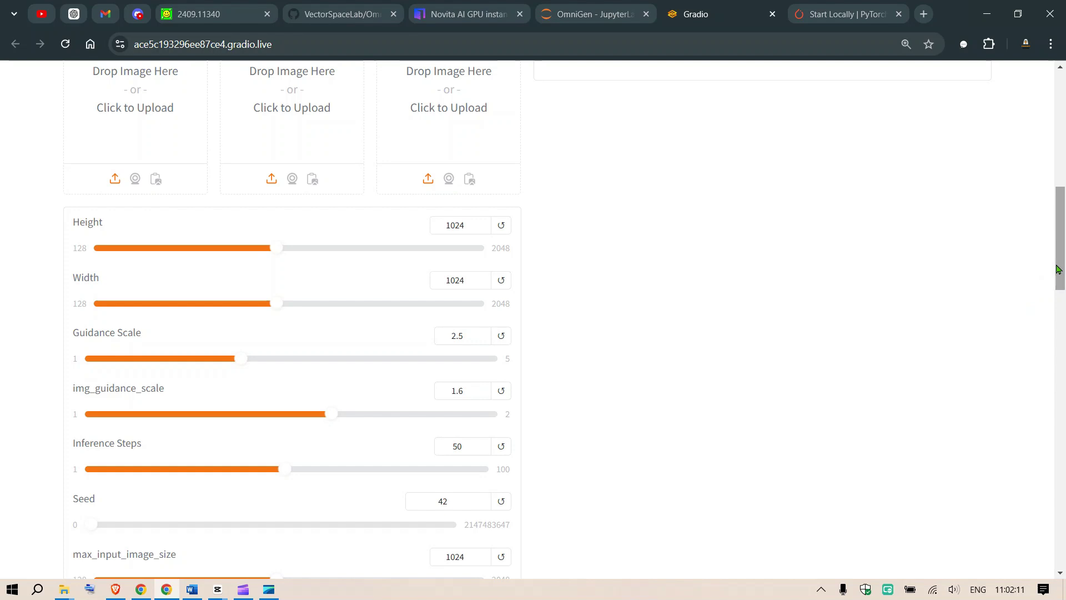
pyautogui.moveTo(1058, 269); pyautogui.dragTo(1062, 294)
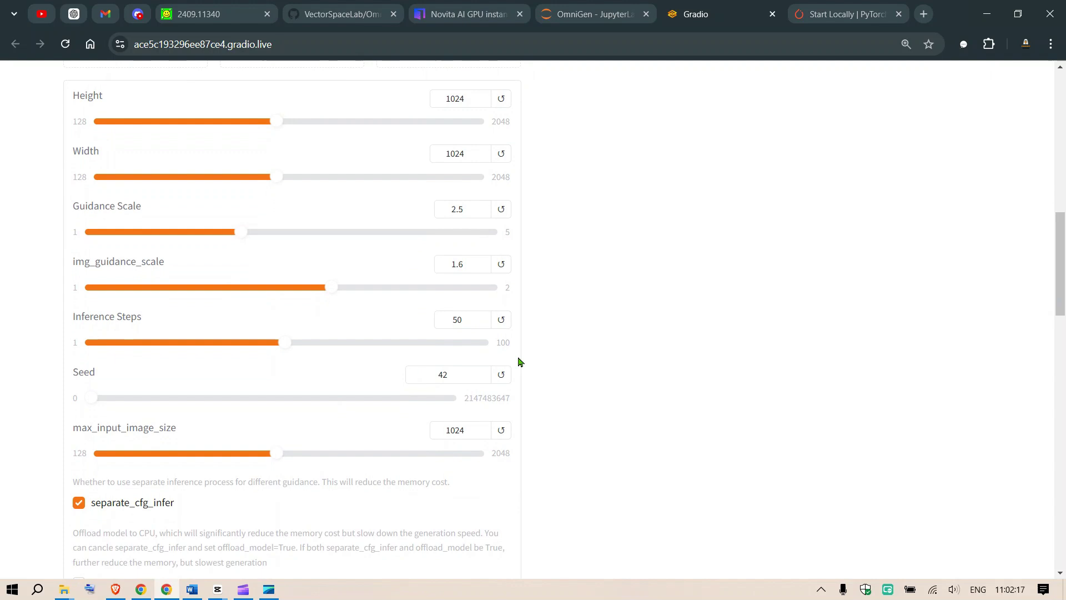
pyautogui.moveTo(1063, 238); pyautogui.dragTo(1063, 259)
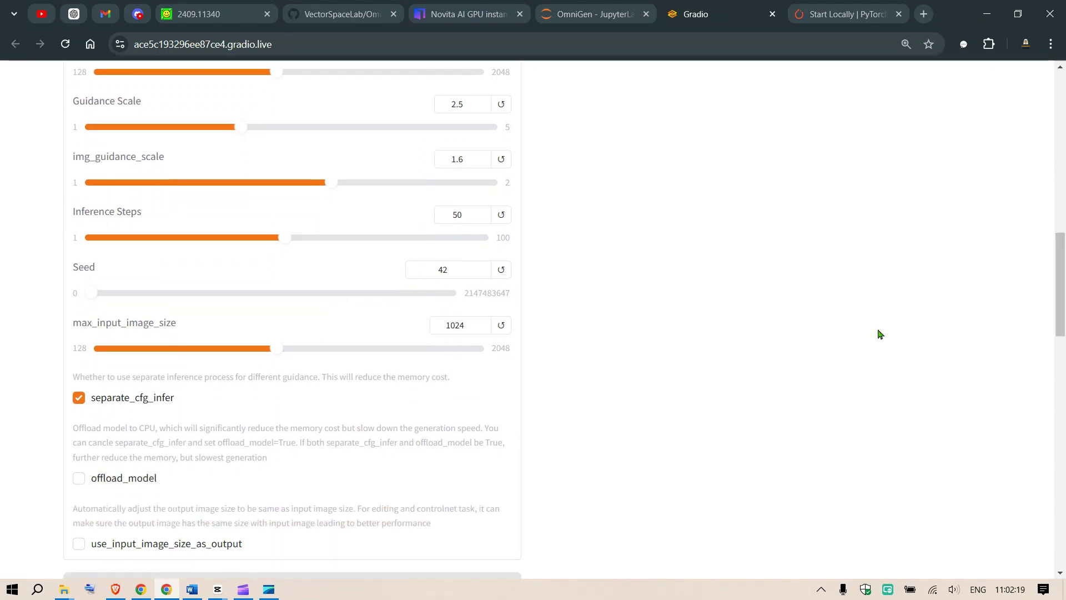
pyautogui.scroll(-2, 75, 381)
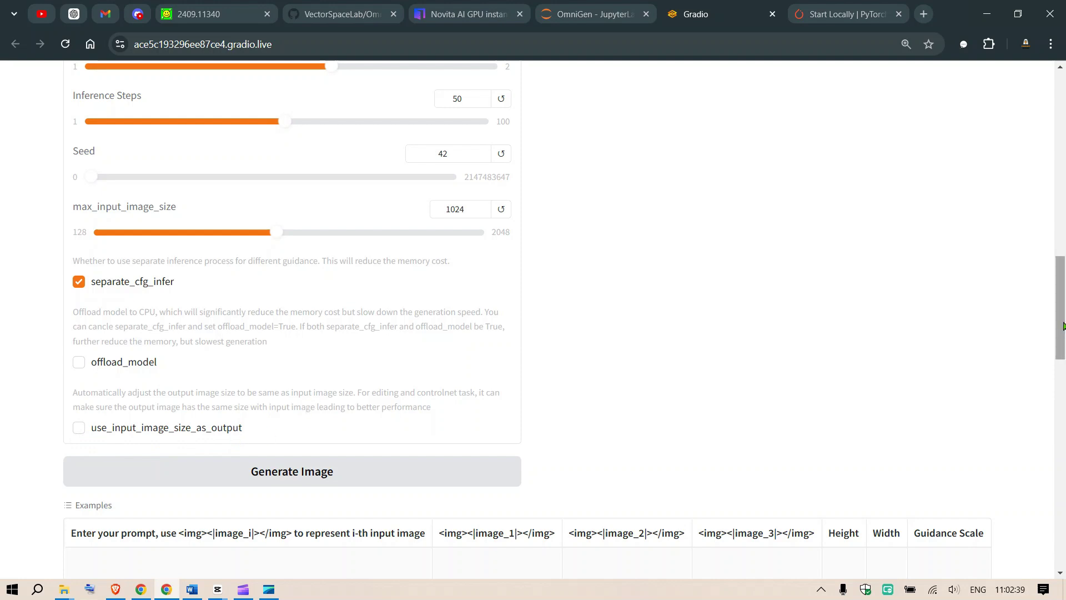
# Load the 'The woman in <img>… waves her hand' example from Examples into the inputs.
pyautogui.click(1061, 325)
pyautogui.moveTo(1063, 326); pyautogui.dragTo(1062, 396)
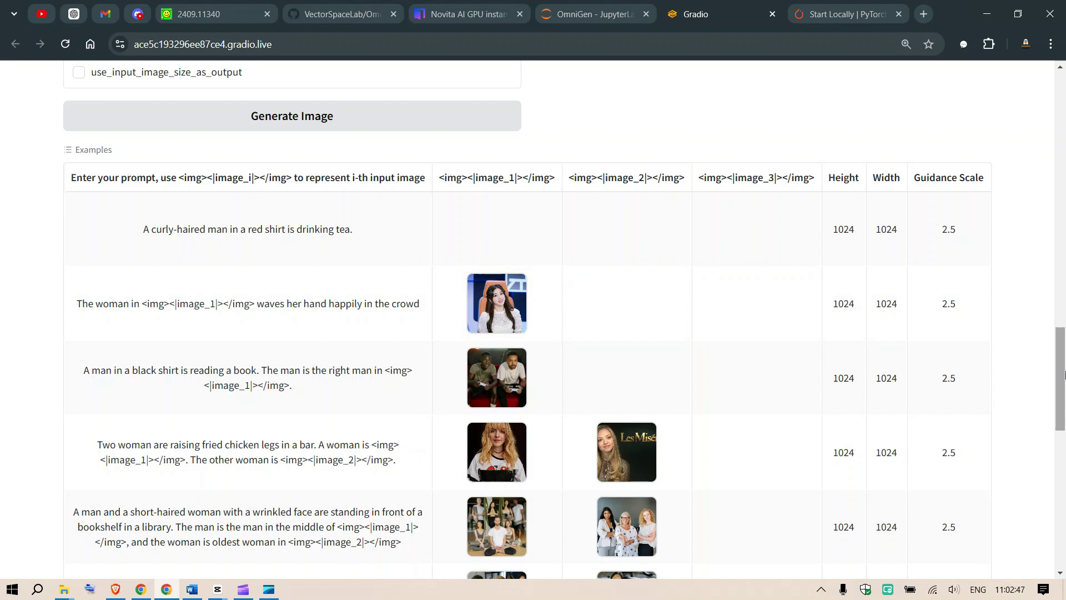
pyautogui.click(483, 305)
# Highlight the prompt's <img> tag, |image_1| placeholder and the described hand-waving action.
pyautogui.moveTo(1065, 180); pyautogui.dragTo(1064, 171)
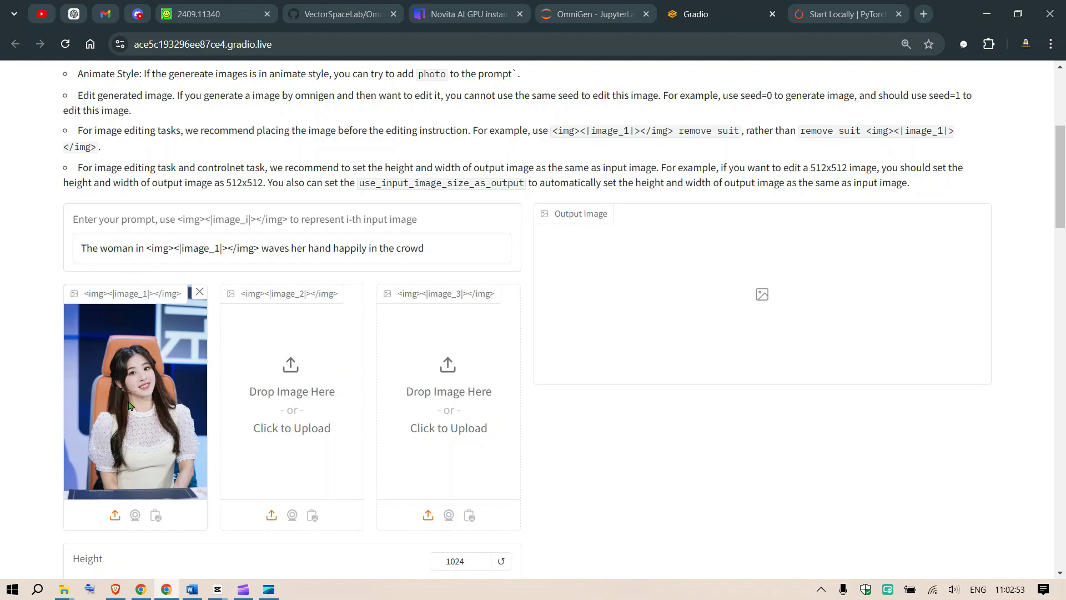
pyautogui.moveTo(147, 249); pyautogui.dragTo(260, 248)
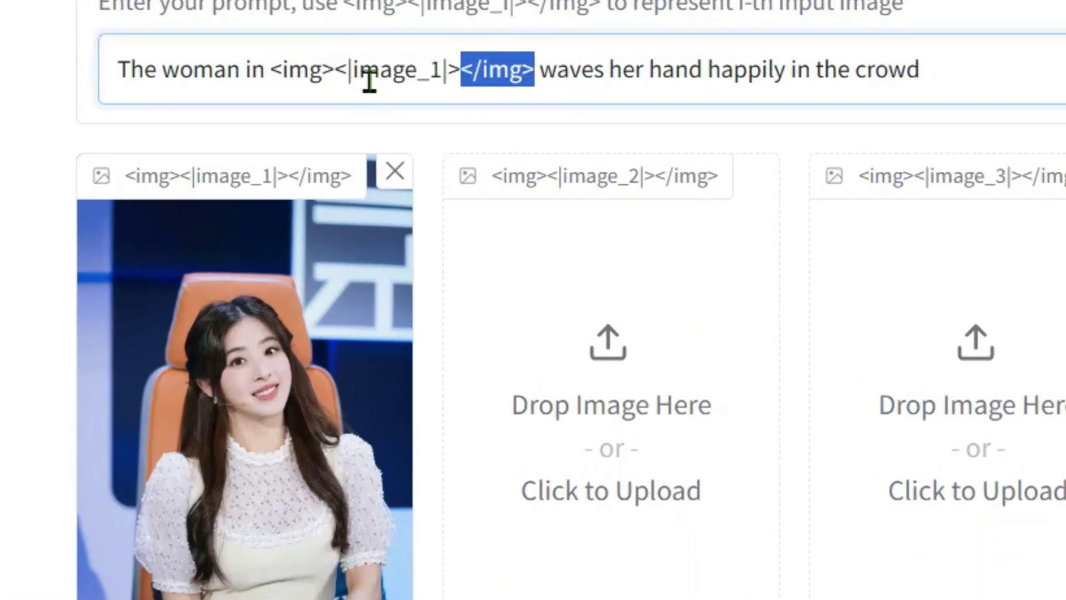
pyautogui.moveTo(349, 74); pyautogui.dragTo(459, 78)
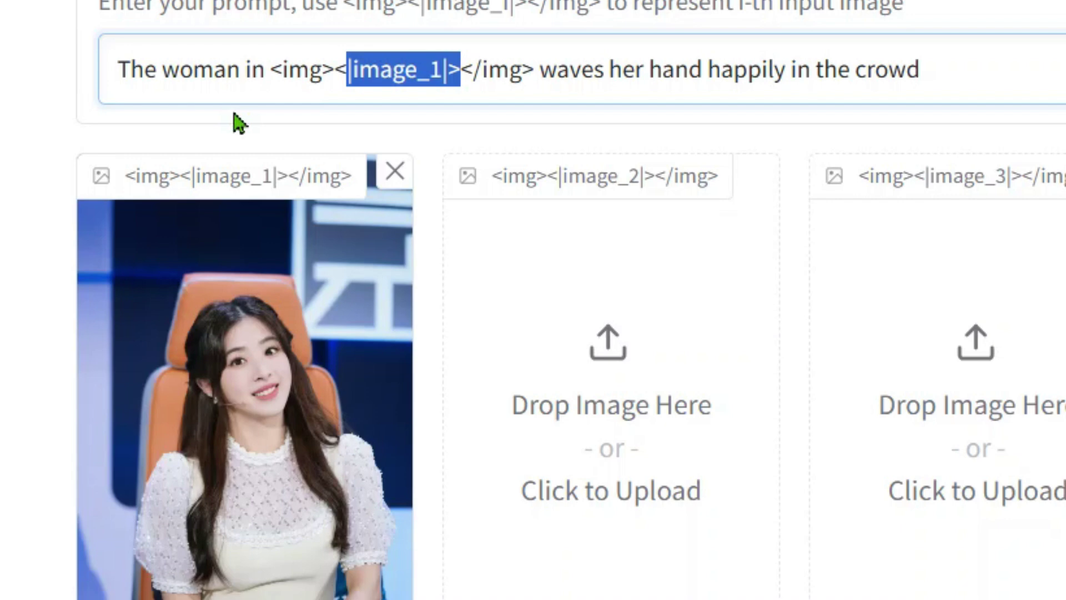
pyautogui.click(174, 66)
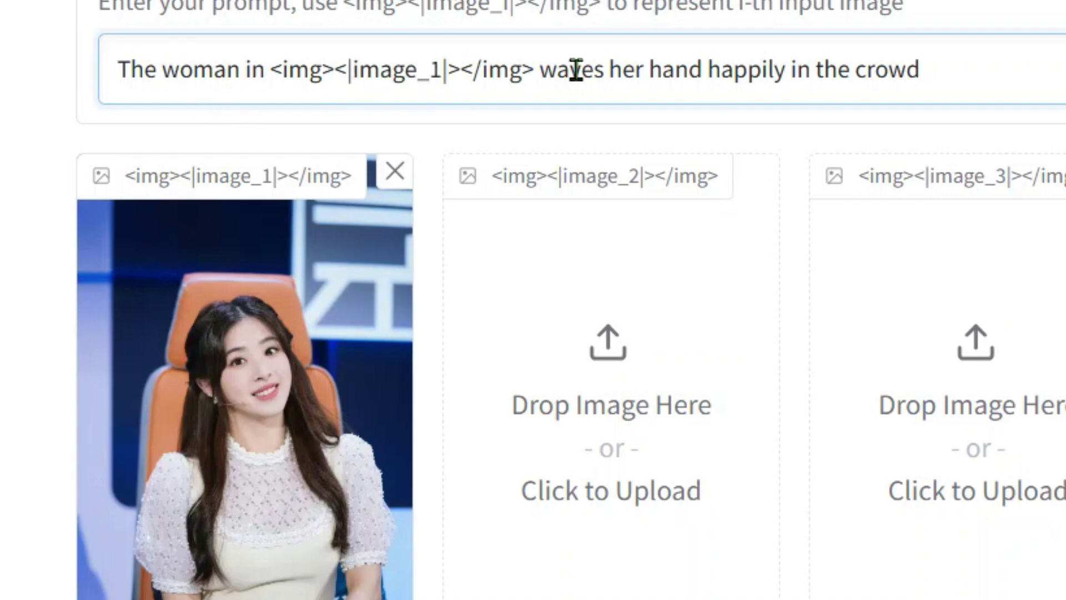
pyautogui.moveTo(562, 83); pyautogui.dragTo(923, 80)
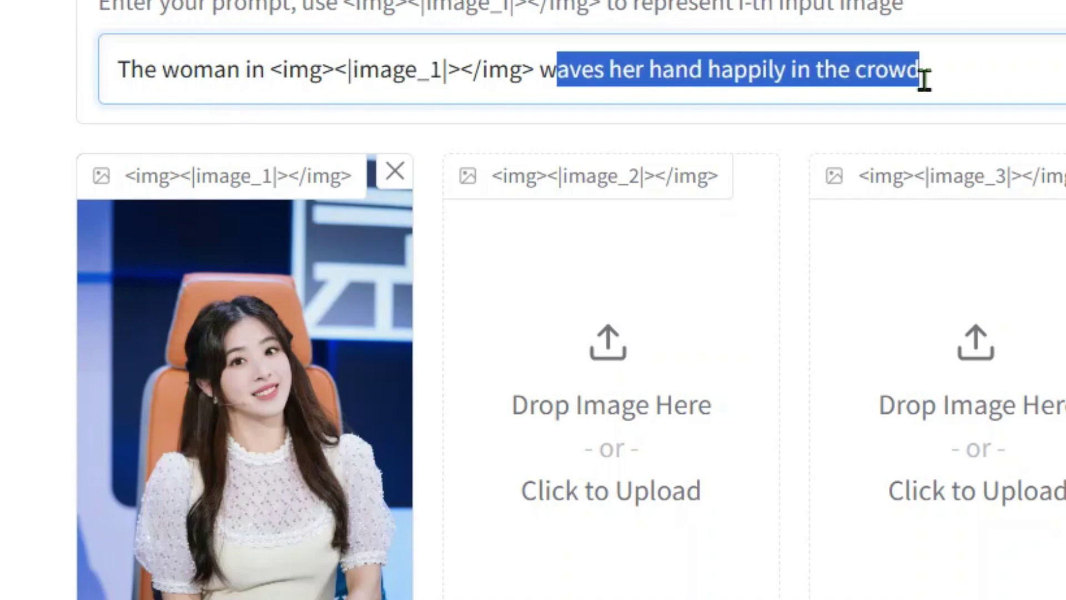
pyautogui.scroll(-15, 969, 122)
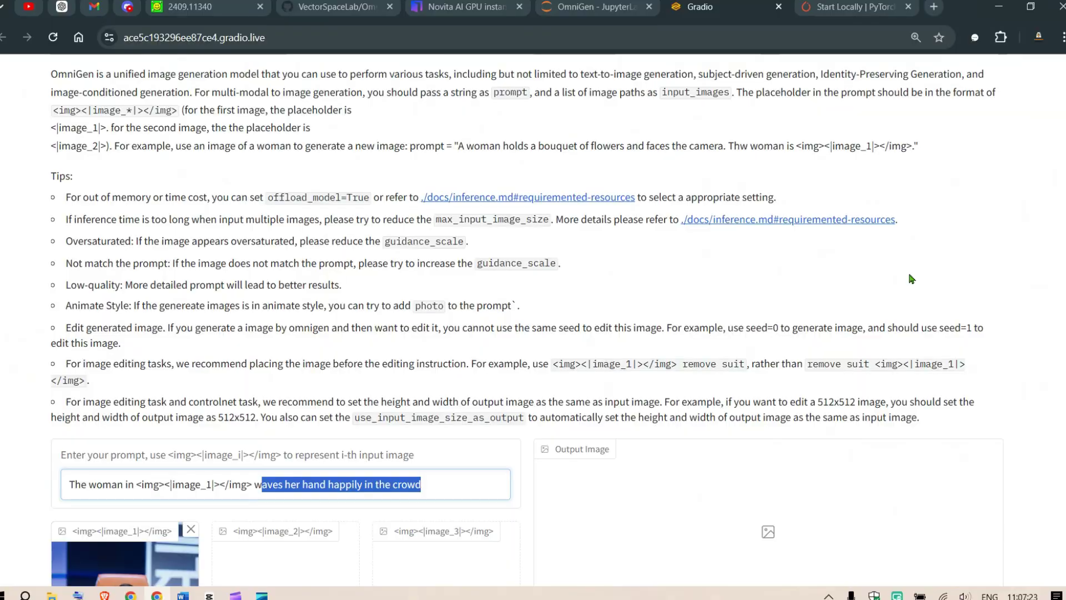
# Review the app.py server output in the first terminal, then move to the Novita AI instance page.
pyautogui.scroll(-15, 942, 253)
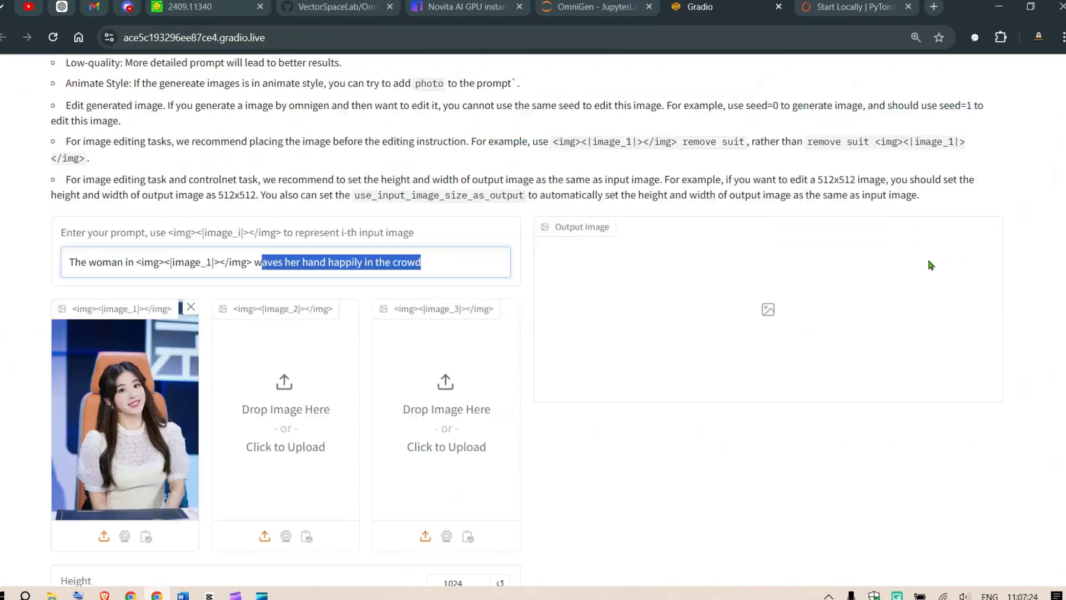
pyautogui.scroll(-13, 943, 252)
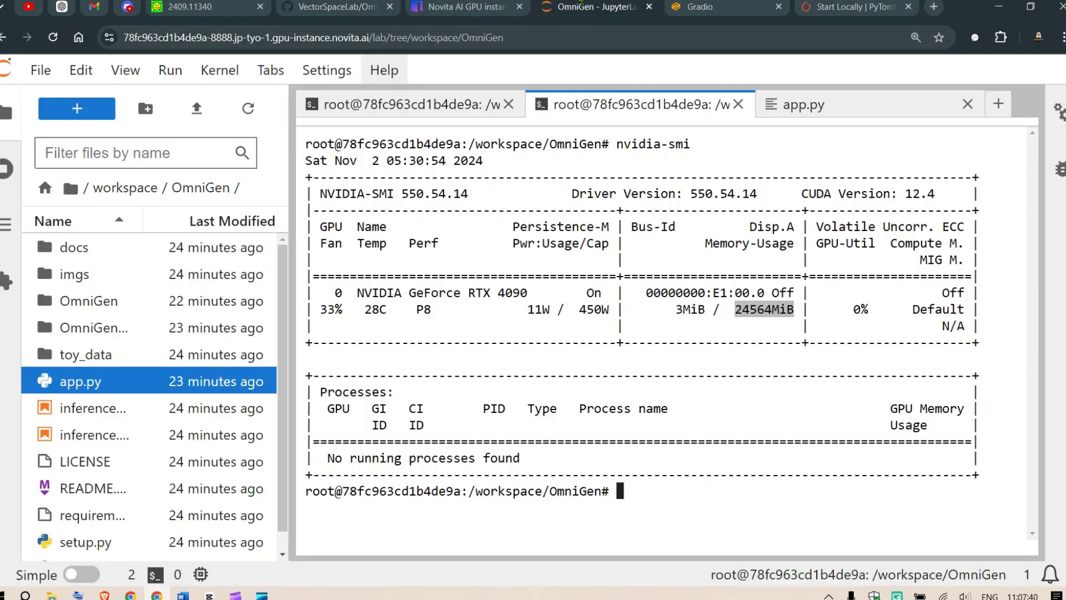
pyautogui.click(812, 304)
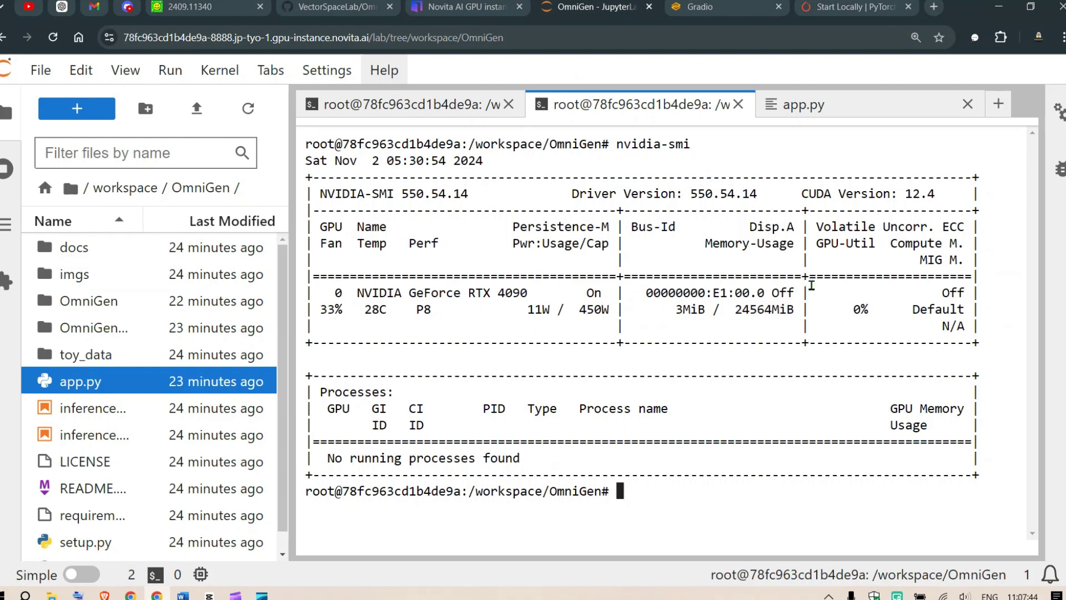
pyautogui.click(429, 107)
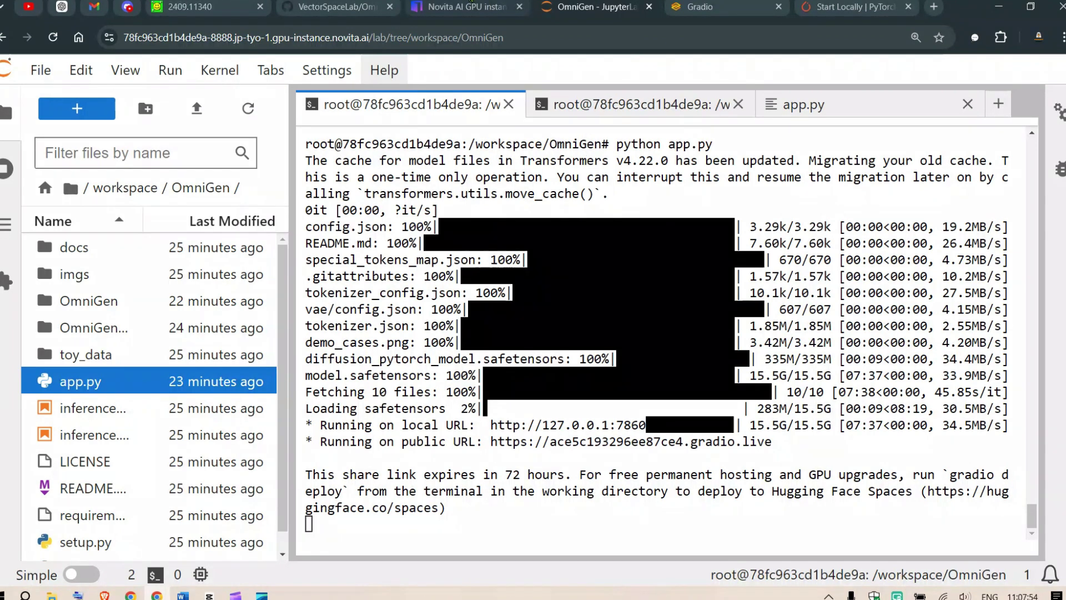
pyautogui.hotkey('ctrl', 'shift', 'Tab')
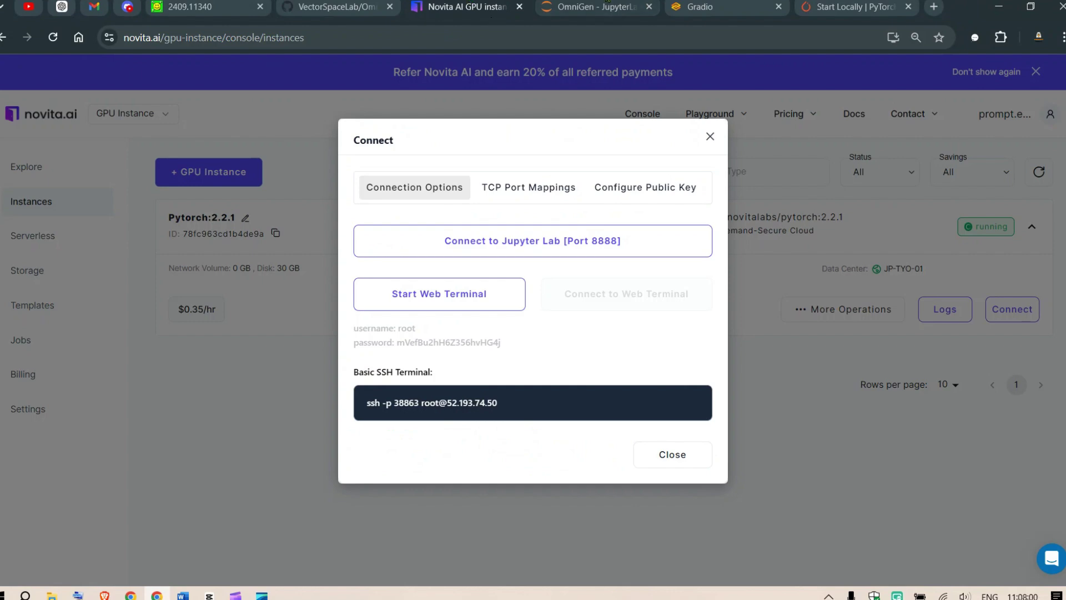
# Glance at the JupyterLab terminal, then return to the VectorSpaceLab/OmniGen GitHub page.
pyautogui.hotkey('ctrl', 'Tab')
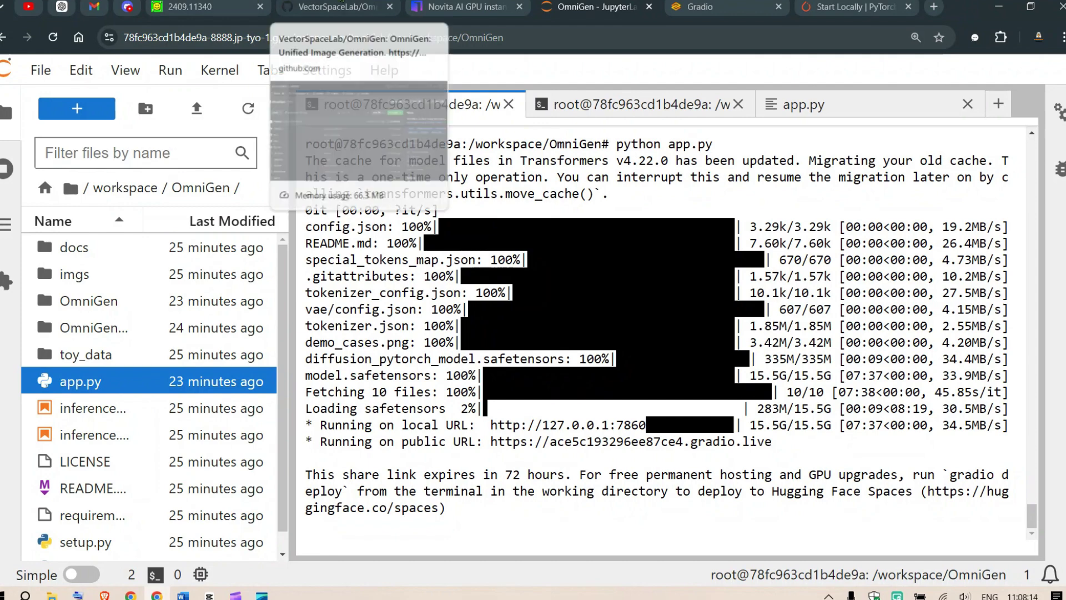
pyautogui.click(337, 7)
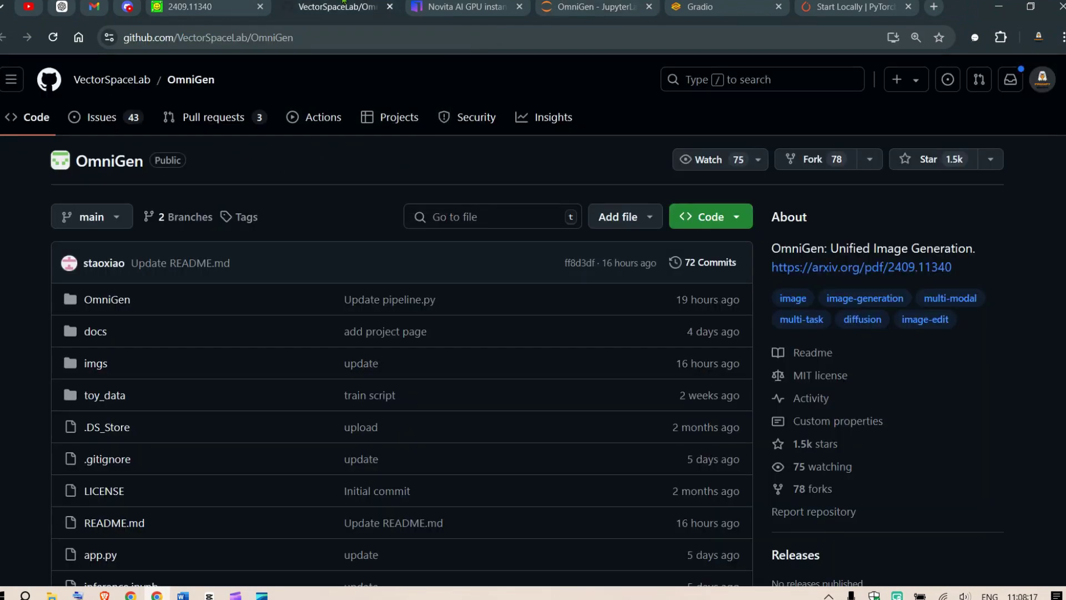